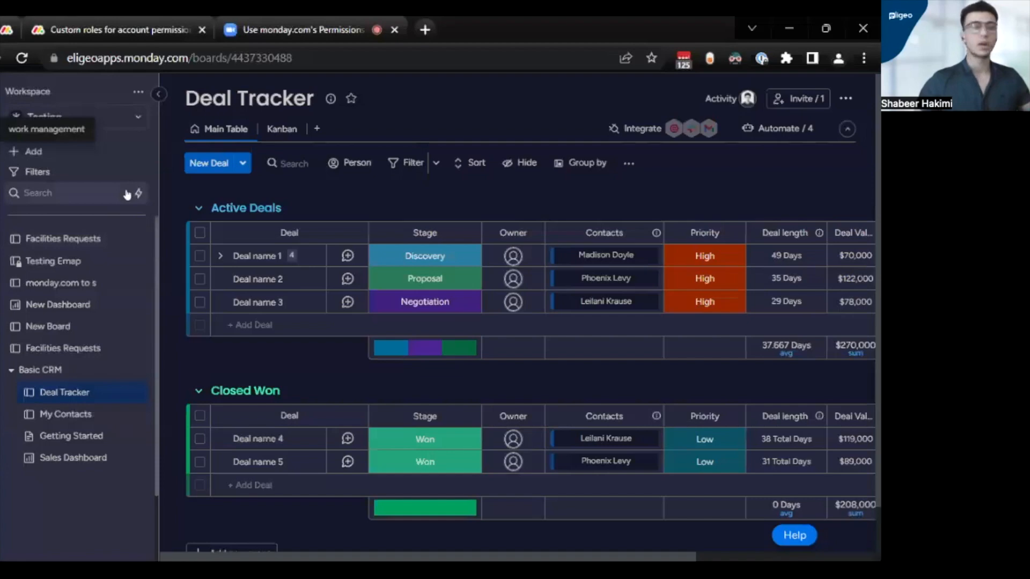
- Open the management page of the Testing workspace
{"action": "left_click", "coordinate": [140, 121]}
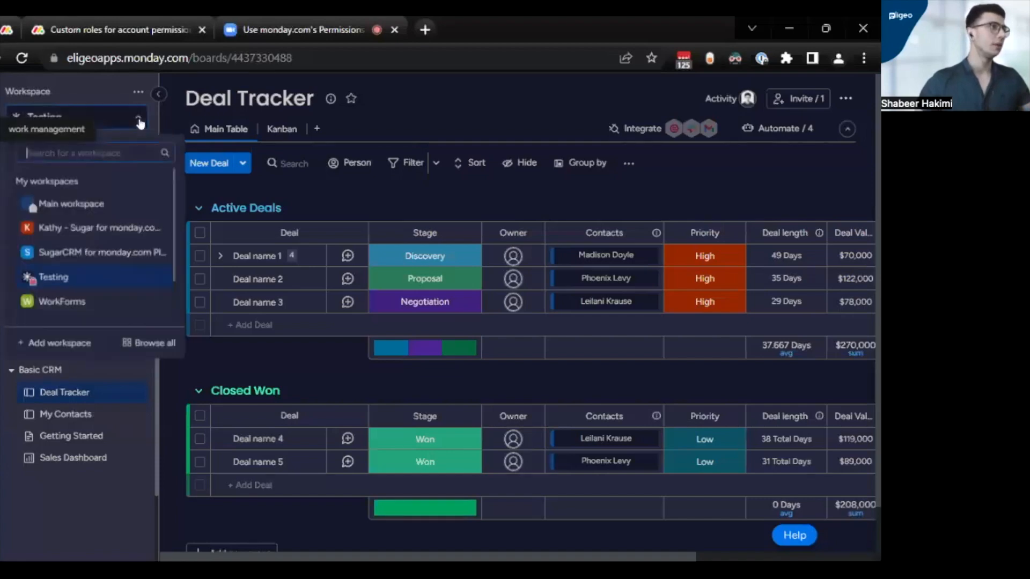
{"action": "left_click", "coordinate": [139, 120]}
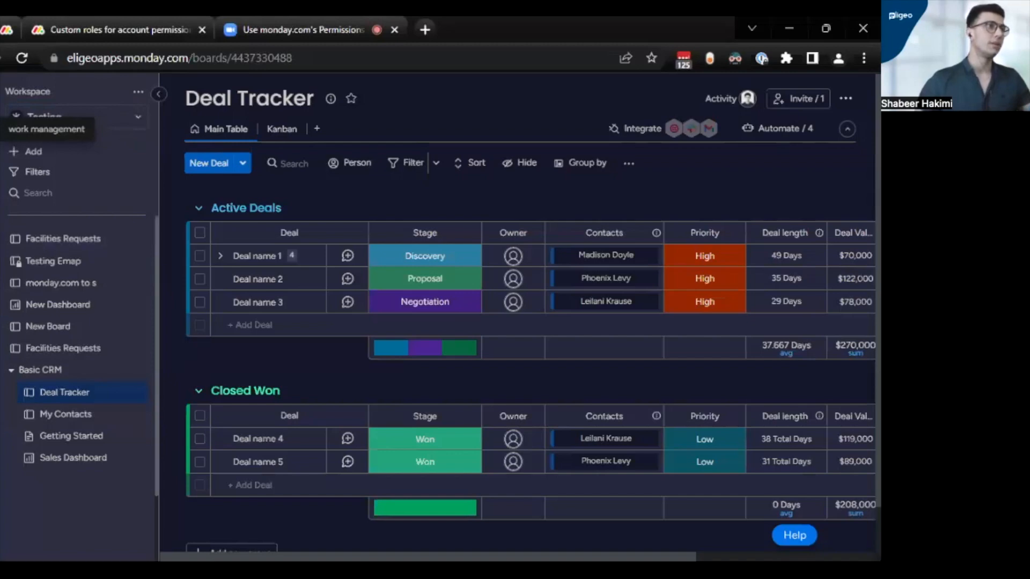
{"action": "left_click", "coordinate": [139, 95]}
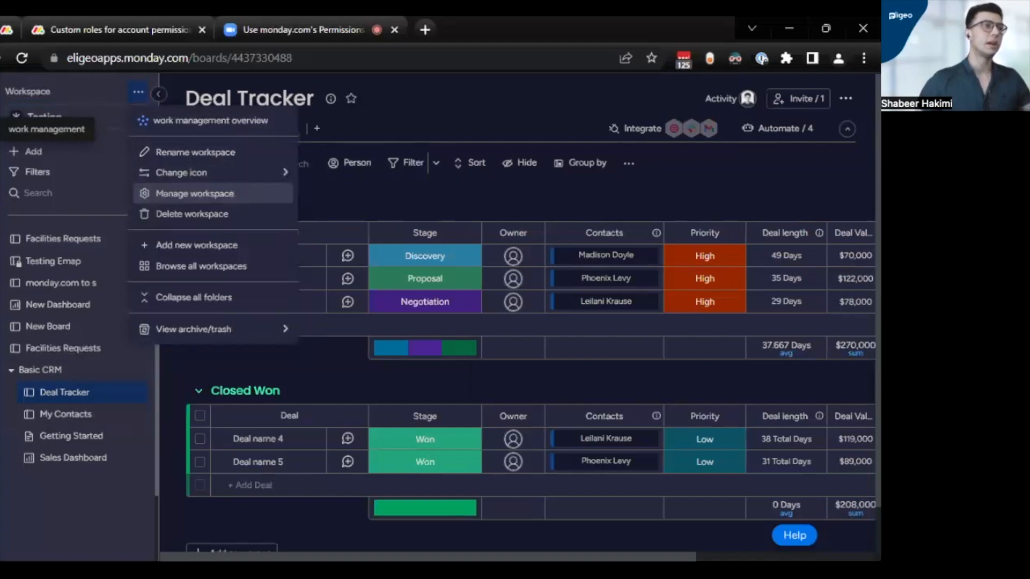
{"action": "left_click", "coordinate": [232, 198]}
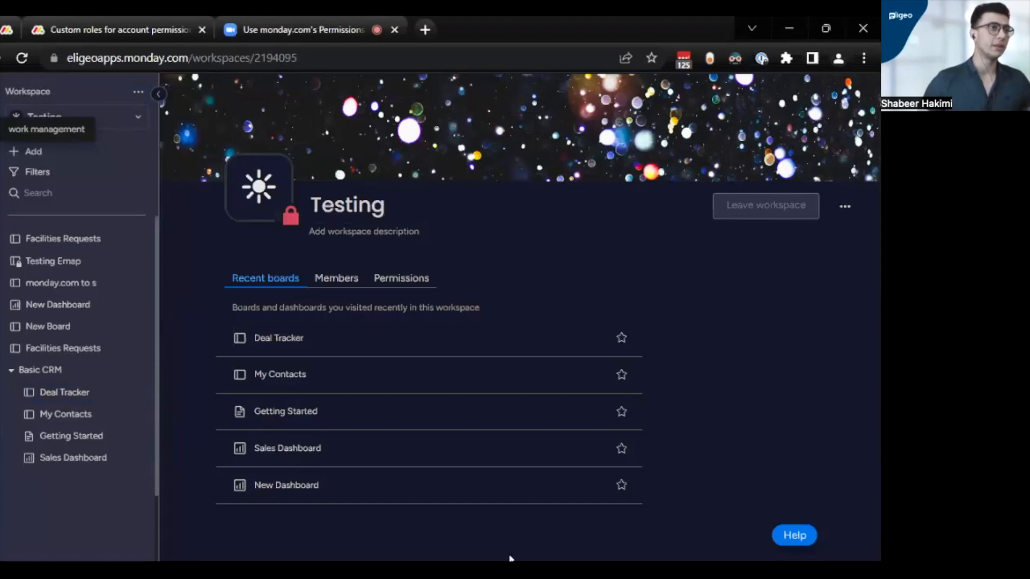
- View the Testing workspace's options for changing its type, and look over its list of members
{"action": "left_click", "coordinate": [845, 207]}
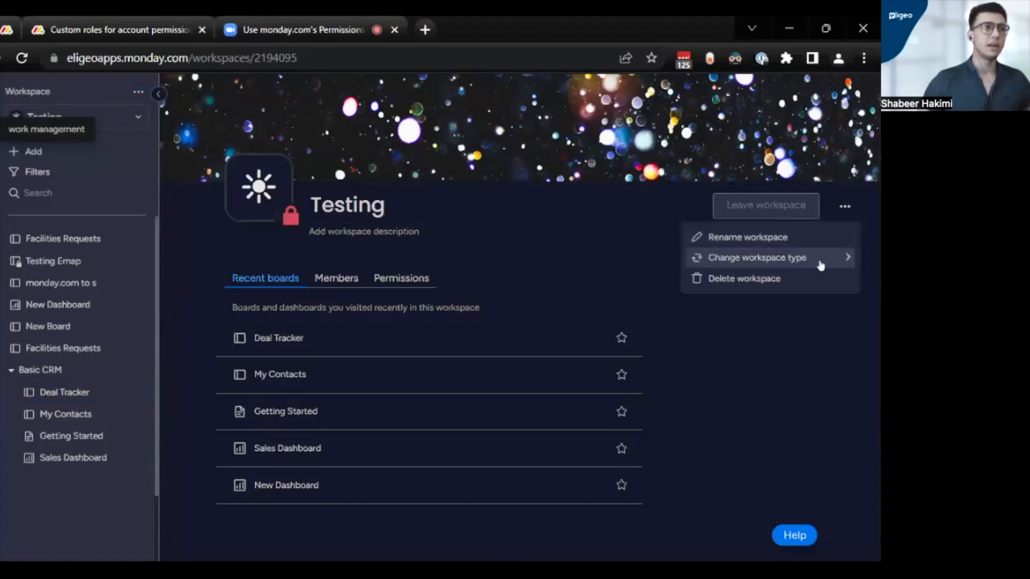
{"action": "mouse_move", "coordinate": [818, 264]}
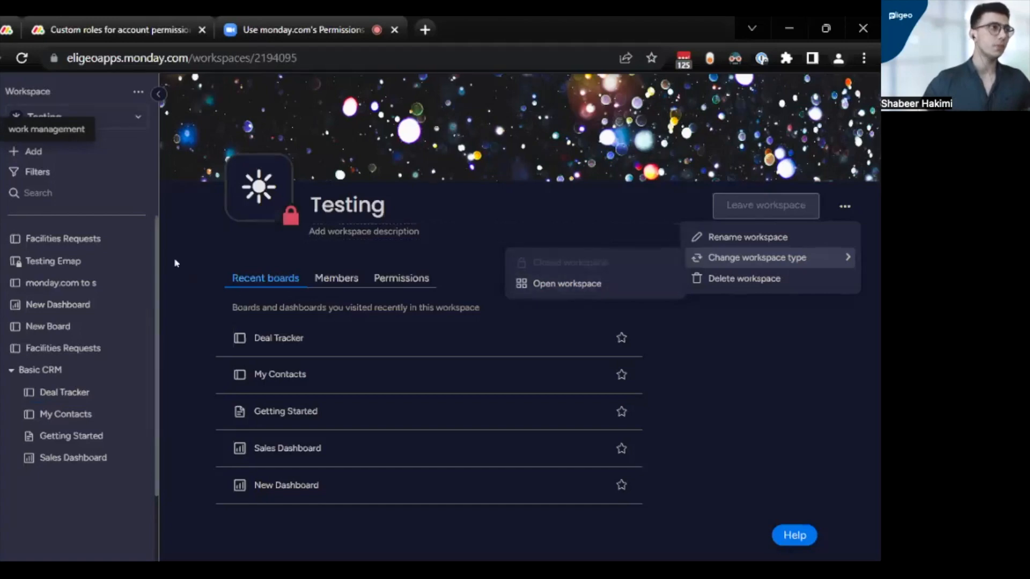
{"action": "left_click", "coordinate": [333, 280]}
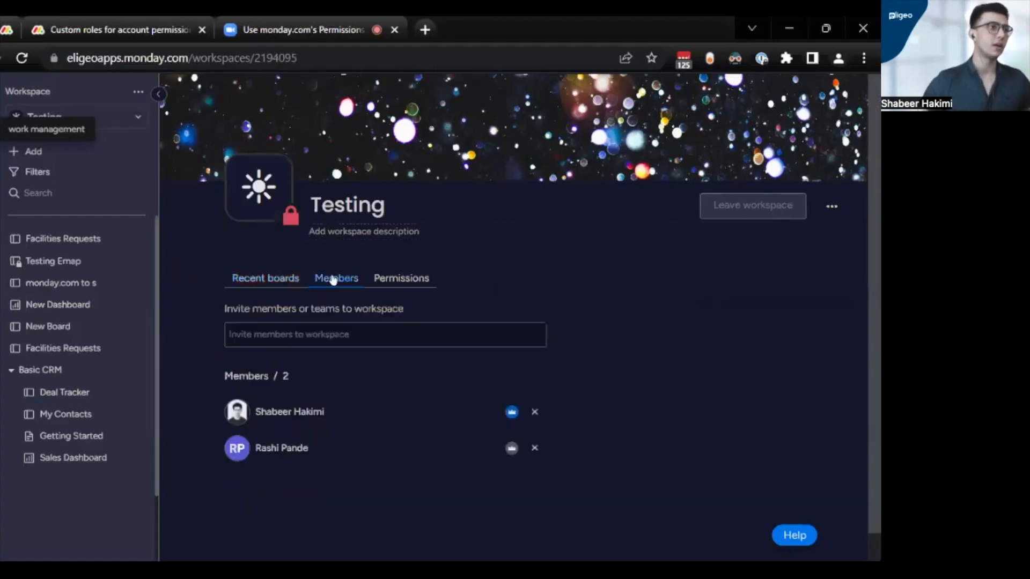
{"action": "scroll", "coordinate": [339, 457], "scroll_direction": "down", "scroll_amount": 1}
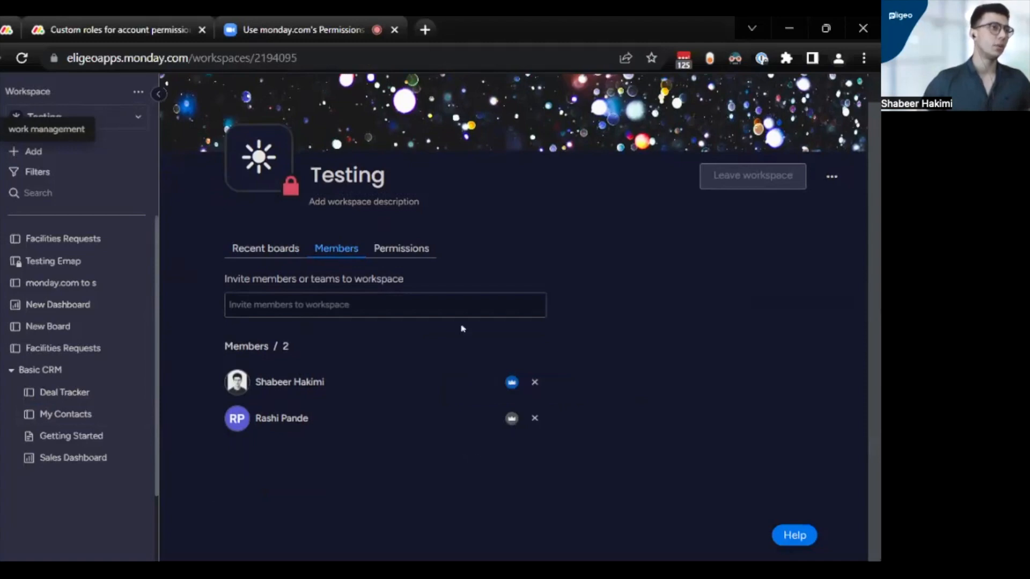
- Open the Testing workspace's permissions and review everything allowed for the Workspace owner role
{"action": "left_click", "coordinate": [414, 256]}
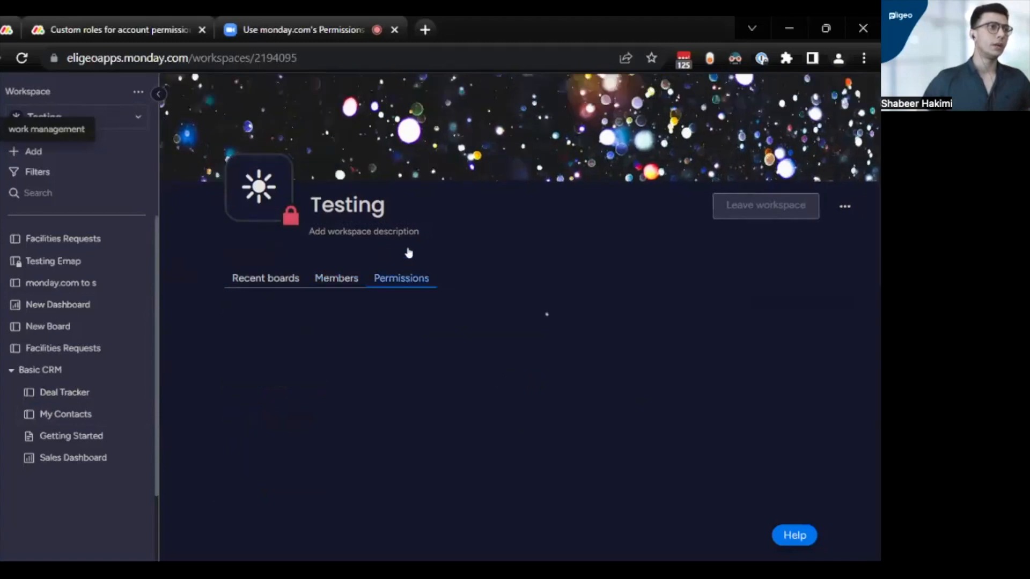
{"action": "scroll", "coordinate": [409, 253], "scroll_direction": "down", "scroll_amount": 3}
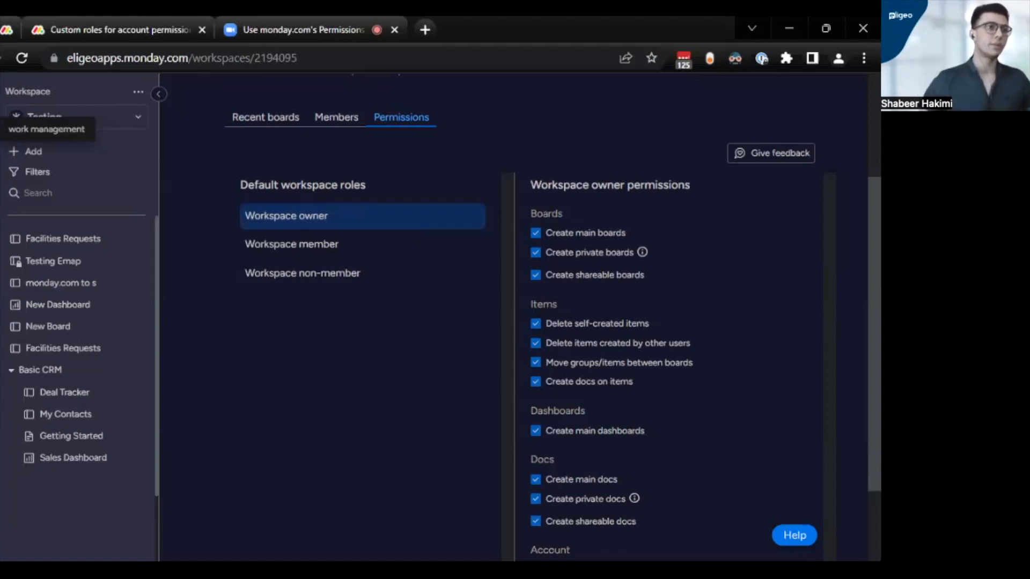
{"action": "scroll", "coordinate": [639, 293], "scroll_direction": "down", "scroll_amount": 2}
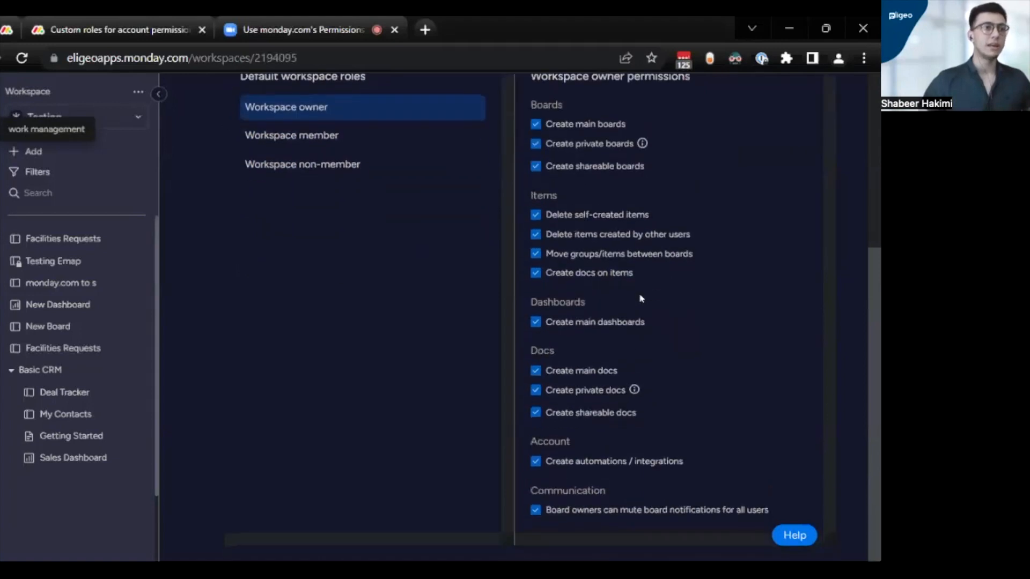
{"action": "scroll", "coordinate": [639, 293], "scroll_direction": "up", "scroll_amount": 3}
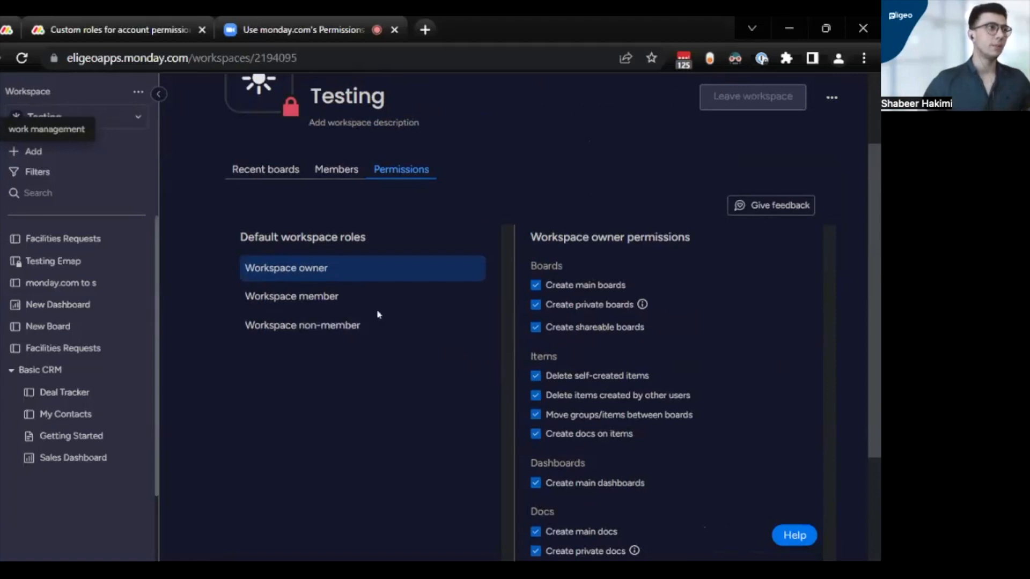
- For the Workspace member role, disable the Create automations / integrations permission and enable it again
{"action": "left_click", "coordinate": [347, 298]}
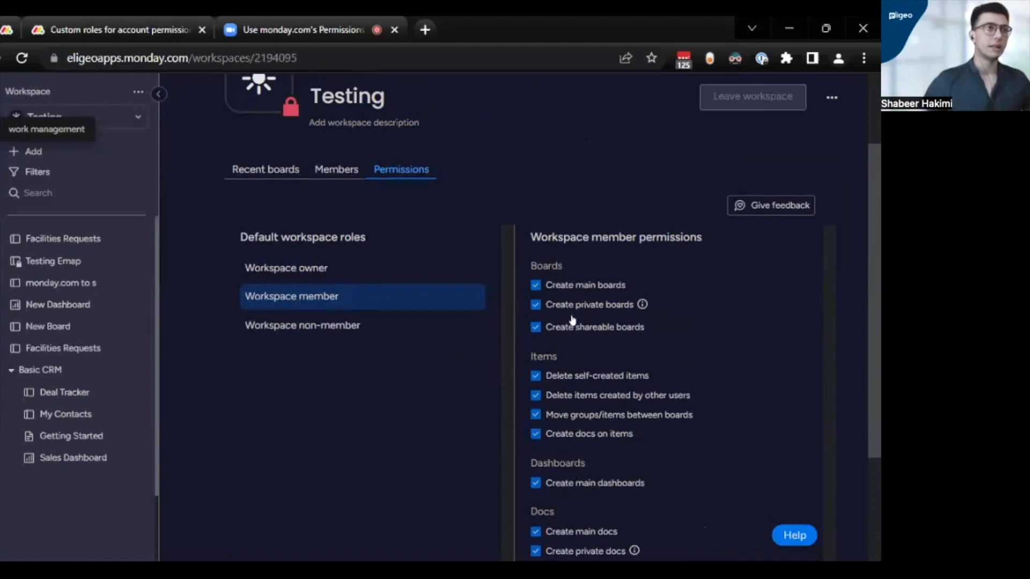
{"action": "scroll", "coordinate": [617, 381], "scroll_direction": "down", "scroll_amount": 3}
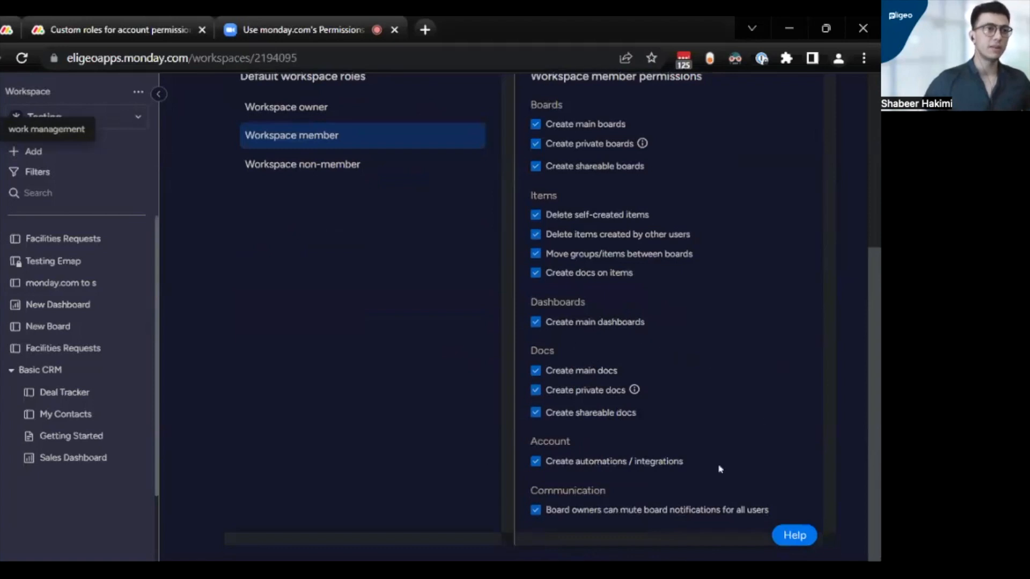
{"action": "left_click", "coordinate": [535, 464]}
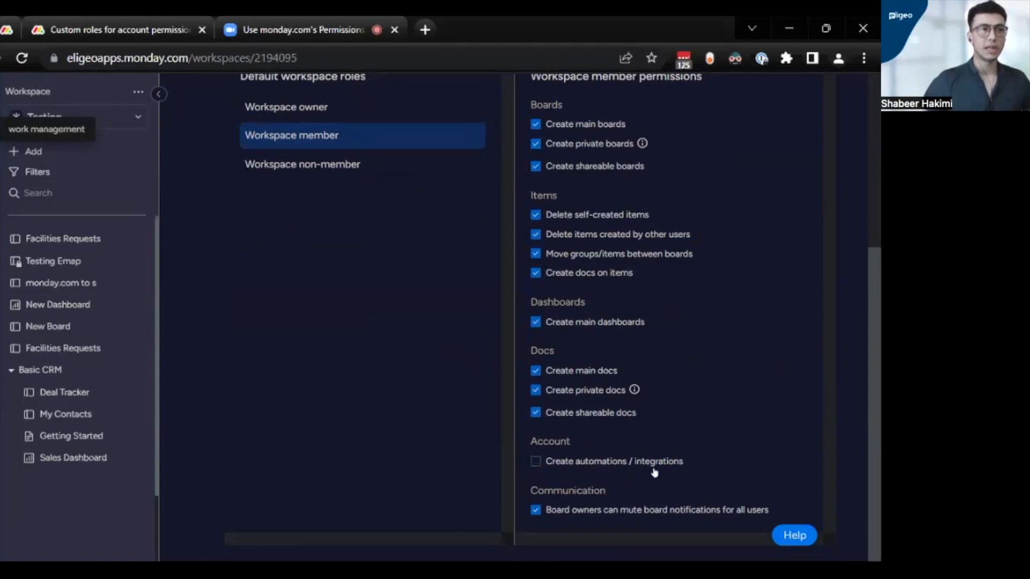
{"action": "left_click", "coordinate": [535, 461]}
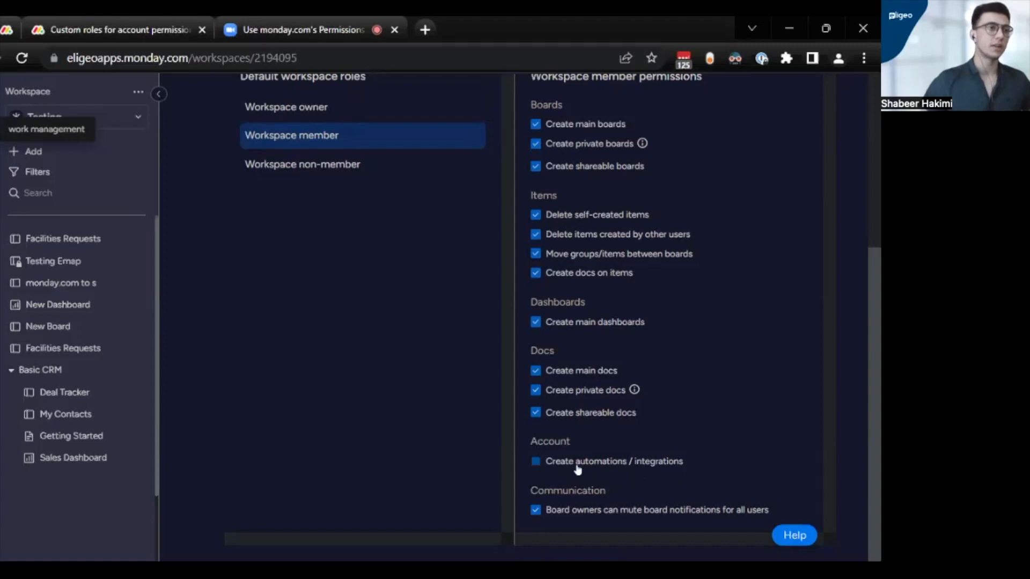
{"action": "scroll", "coordinate": [399, 453], "scroll_direction": "up", "scroll_amount": 1}
{"action": "scroll", "coordinate": [399, 453], "scroll_direction": "up", "scroll_amount": 3}
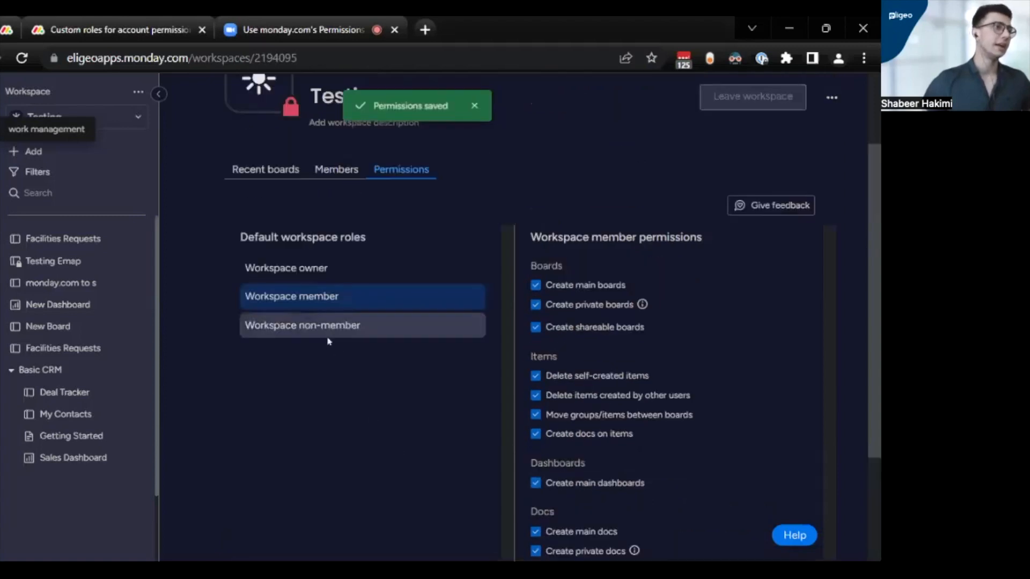
- Review the permissions of the Workspace non-member role
{"action": "left_click", "coordinate": [323, 338]}
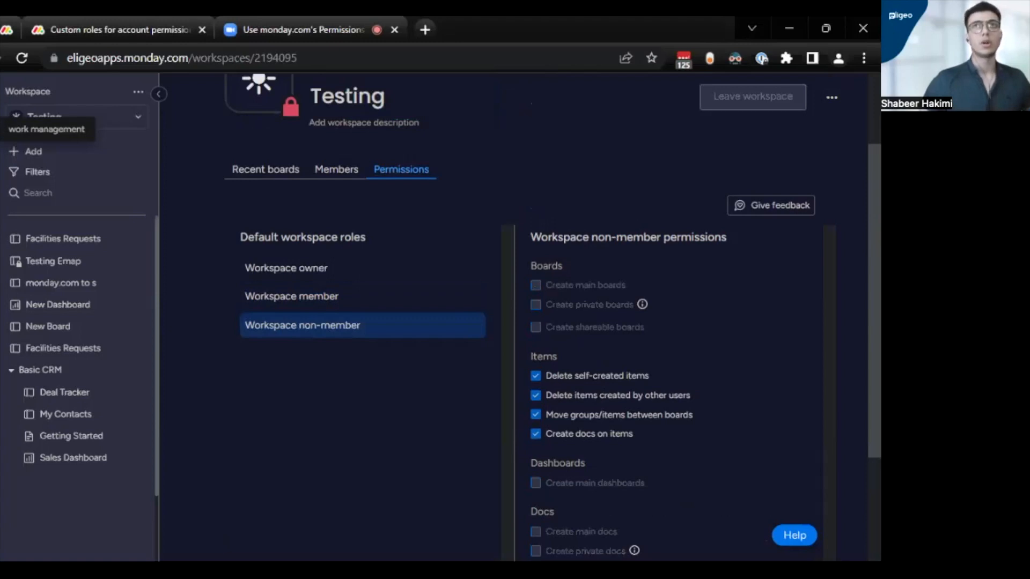
{"action": "scroll", "coordinate": [617, 407], "scroll_direction": "down", "scroll_amount": 3}
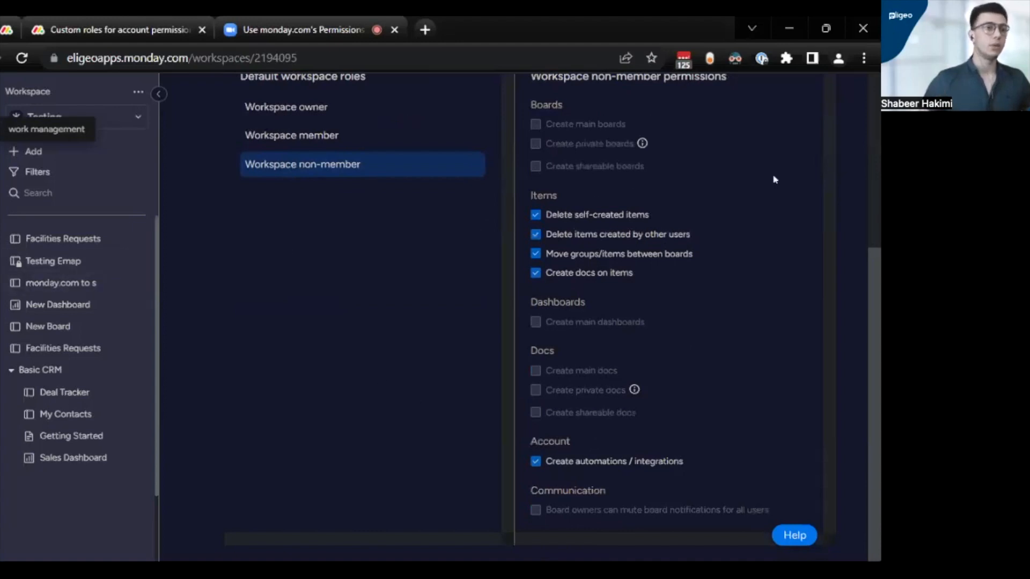
{"action": "scroll", "coordinate": [479, 356], "scroll_direction": "up", "scroll_amount": 5}
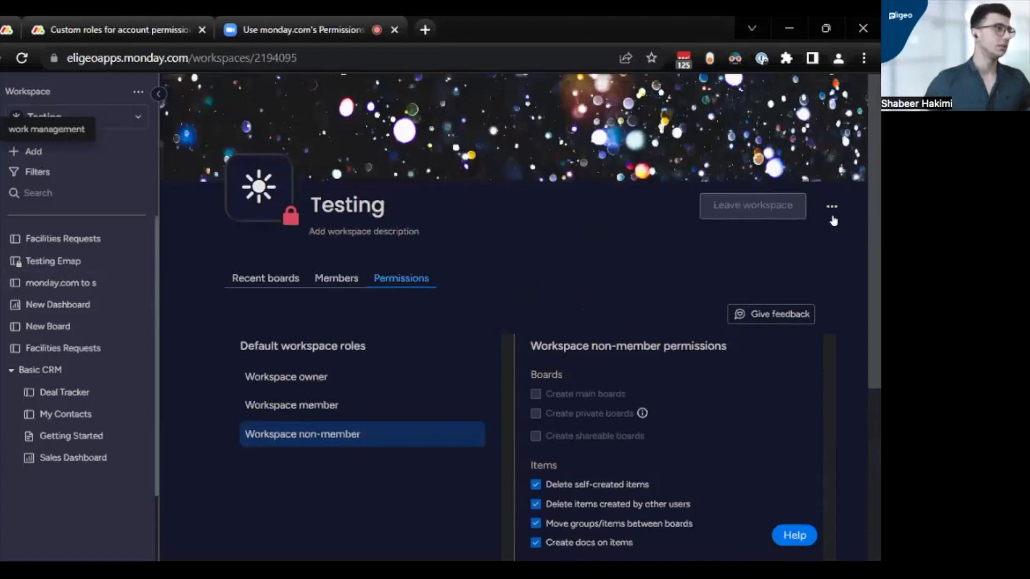
- Open the Deal Tracker board and view its board settings, including the option to change the board type
{"action": "left_click", "coordinate": [86, 395]}
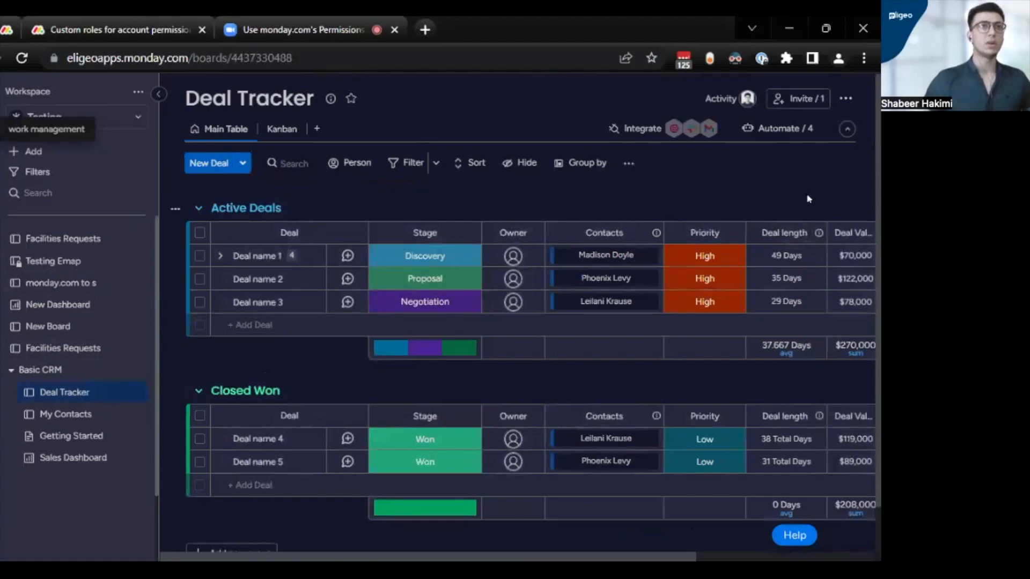
{"action": "left_click", "coordinate": [848, 110]}
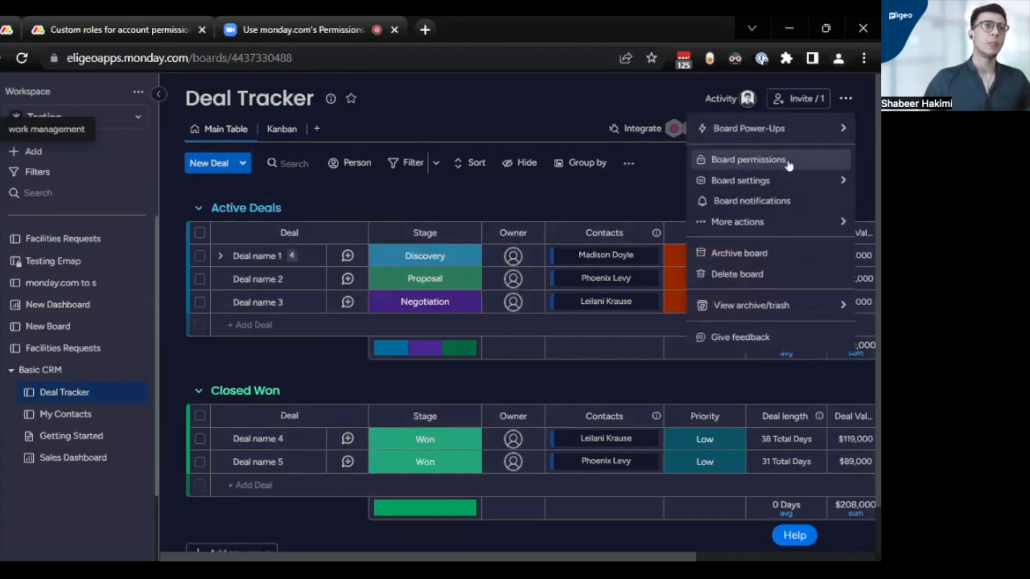
{"action": "mouse_move", "coordinate": [788, 178]}
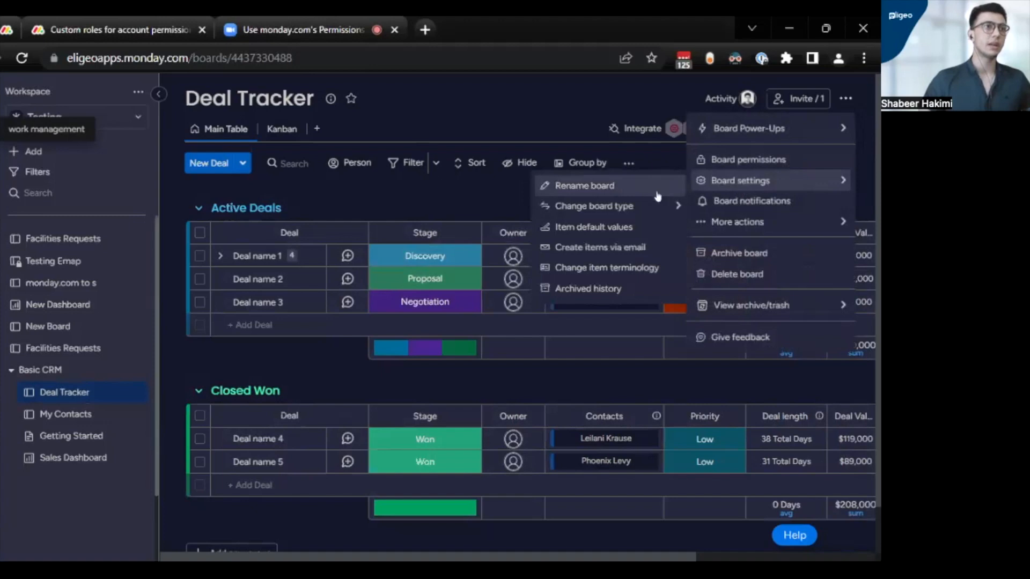
{"action": "mouse_move", "coordinate": [642, 208]}
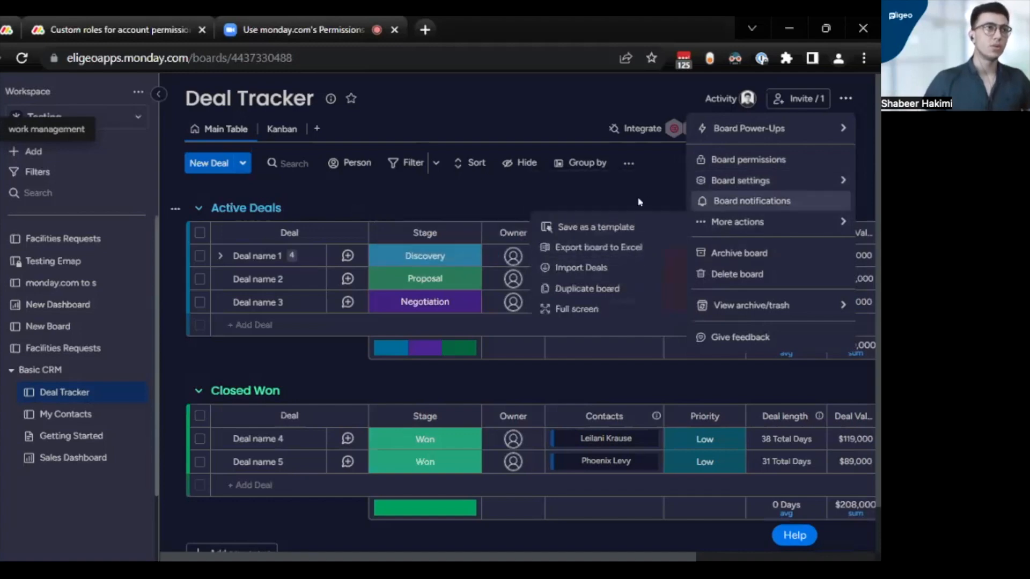
- View the Deal Tracker board's permissions and its board members, closing both dialogs
{"action": "left_click", "coordinate": [790, 161]}
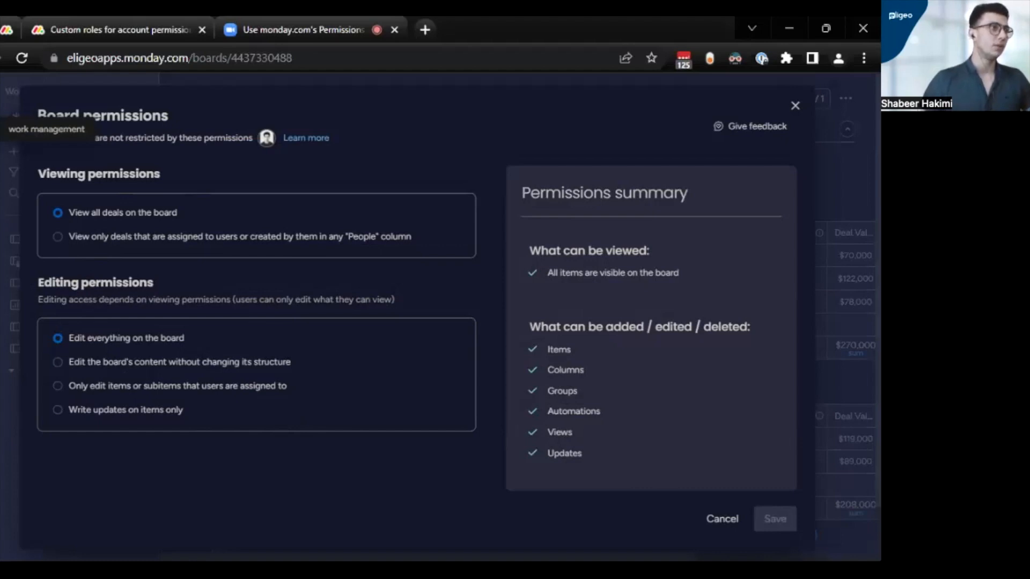
{"action": "left_click", "coordinate": [793, 114]}
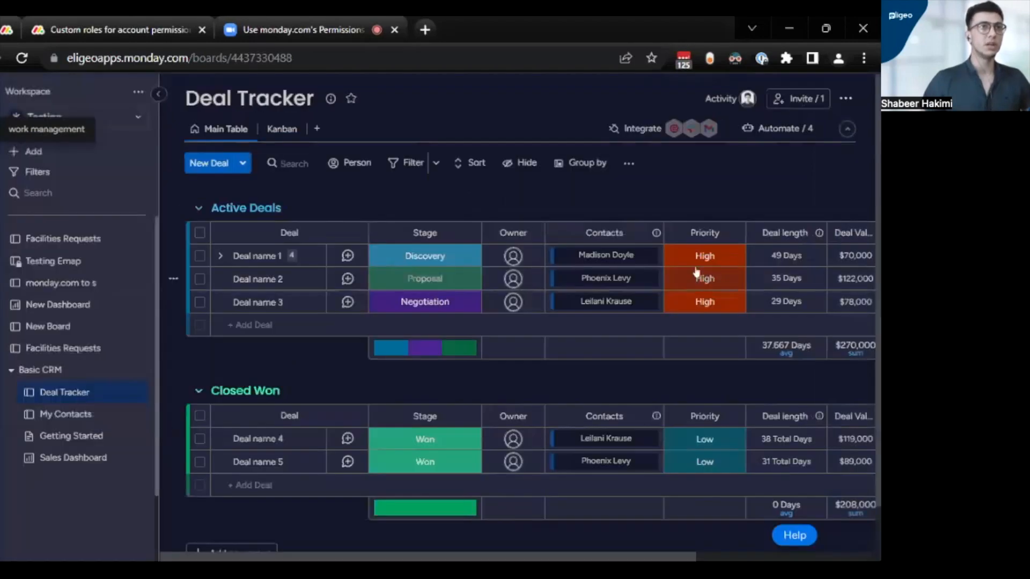
{"action": "left_click", "coordinate": [802, 110]}
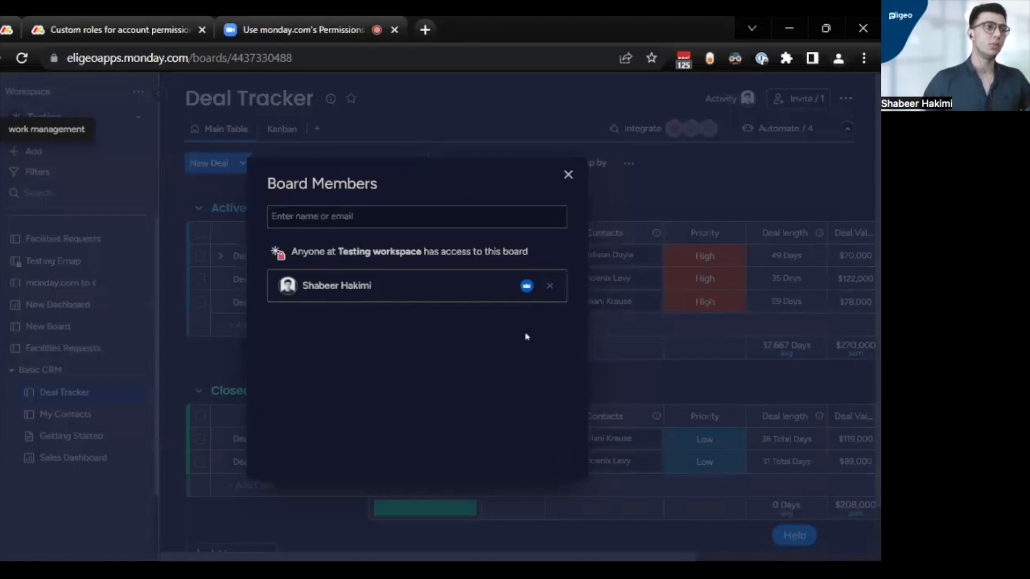
{"action": "left_click", "coordinate": [567, 177]}
- In the Deal Tracker board permissions, try each restricted editing option and return to Edit everything on the board
{"action": "left_click", "coordinate": [846, 98]}
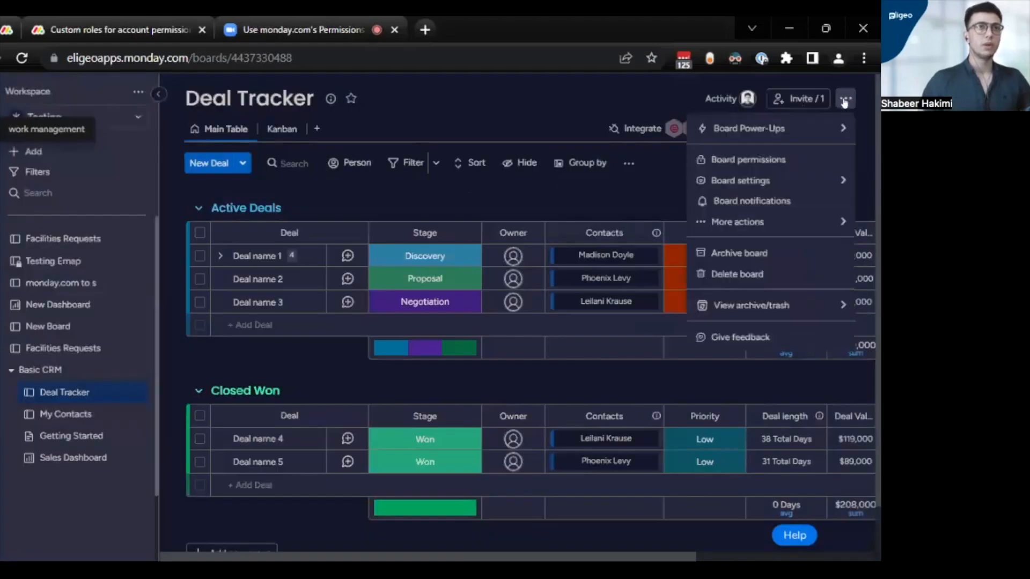
{"action": "left_click", "coordinate": [777, 162]}
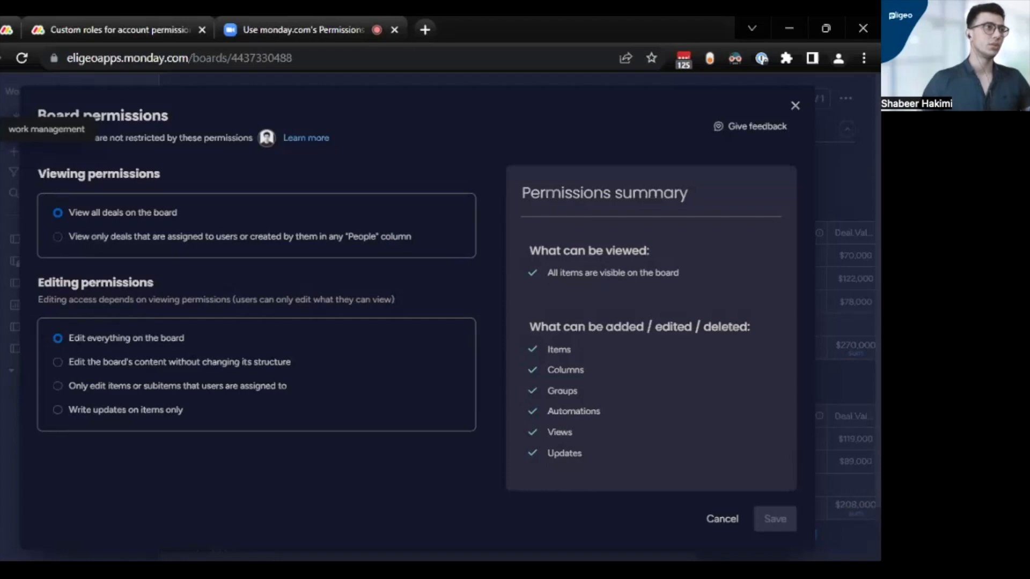
{"action": "left_click", "coordinate": [74, 365]}
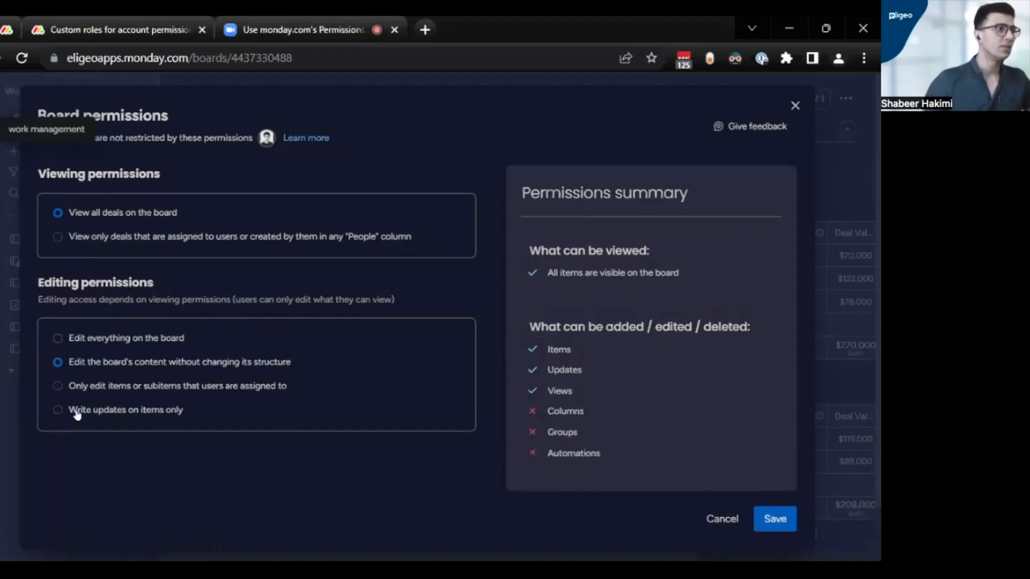
{"action": "left_click", "coordinate": [77, 412]}
{"action": "left_click", "coordinate": [77, 386]}
{"action": "left_click", "coordinate": [90, 364]}
{"action": "left_click", "coordinate": [96, 344]}
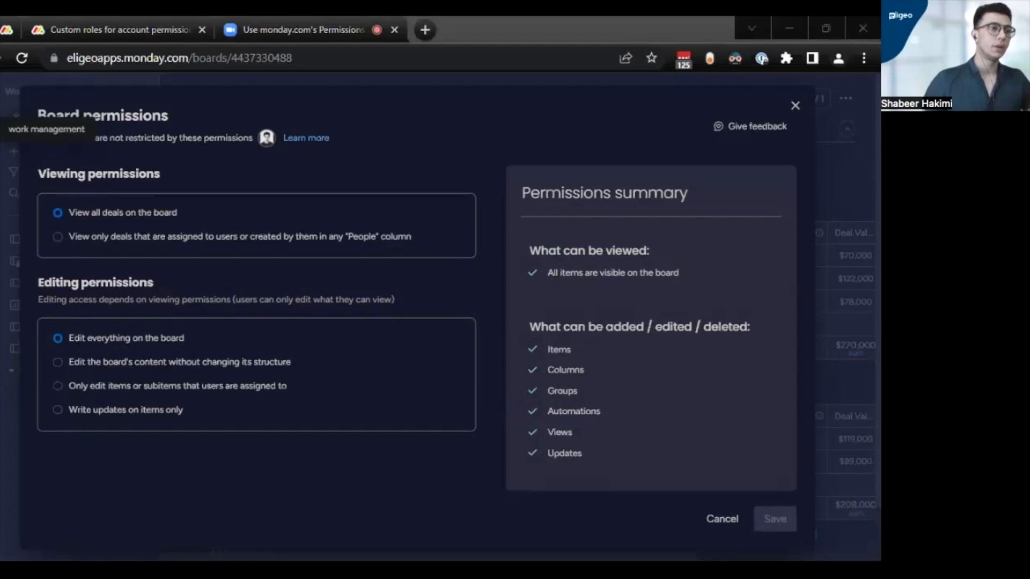
- Select Edit the board's content without changing its structure and close the board permissions without saving
{"action": "left_click", "coordinate": [543, 512]}
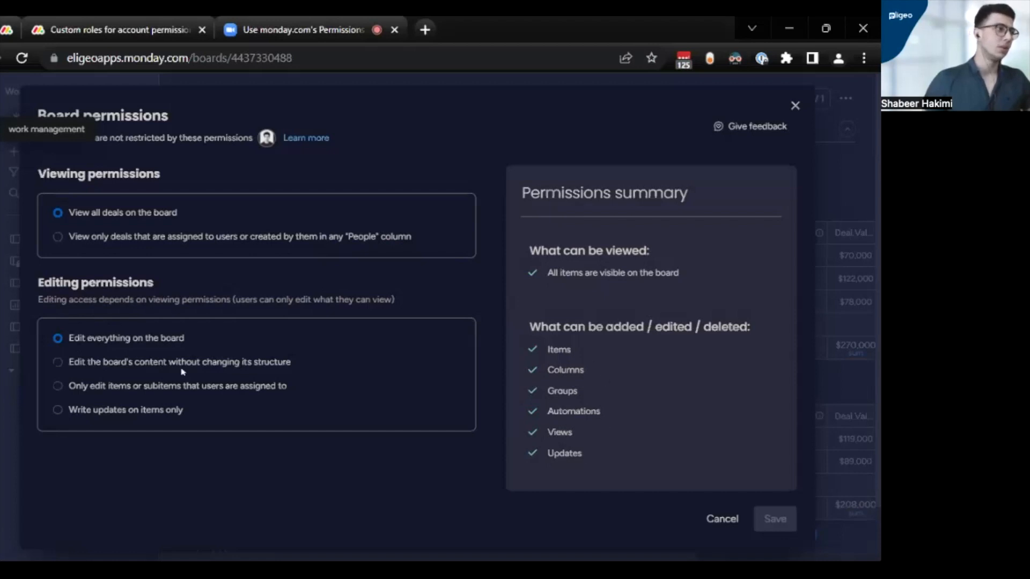
{"action": "left_click", "coordinate": [96, 370]}
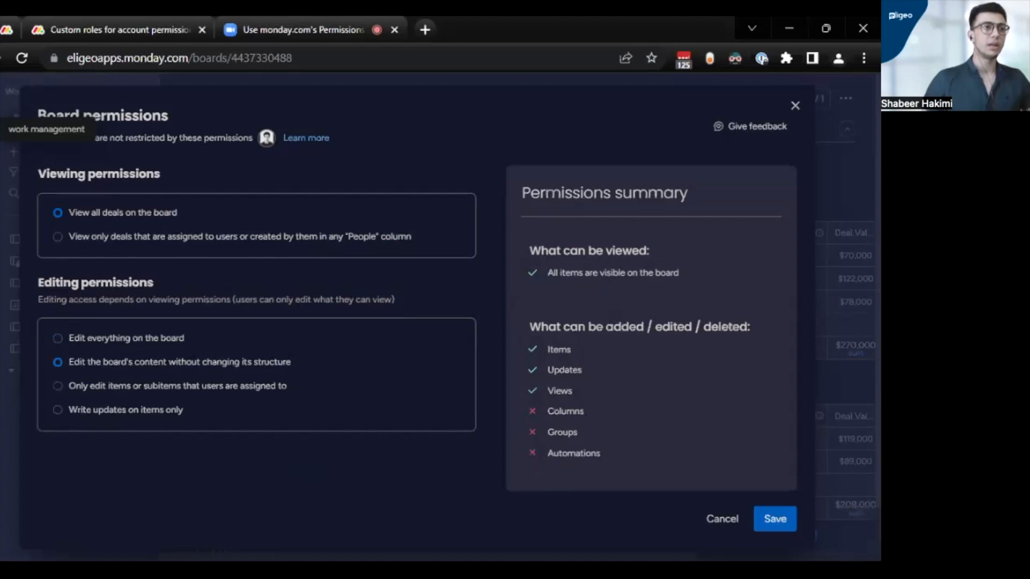
{"action": "left_click", "coordinate": [795, 105]}
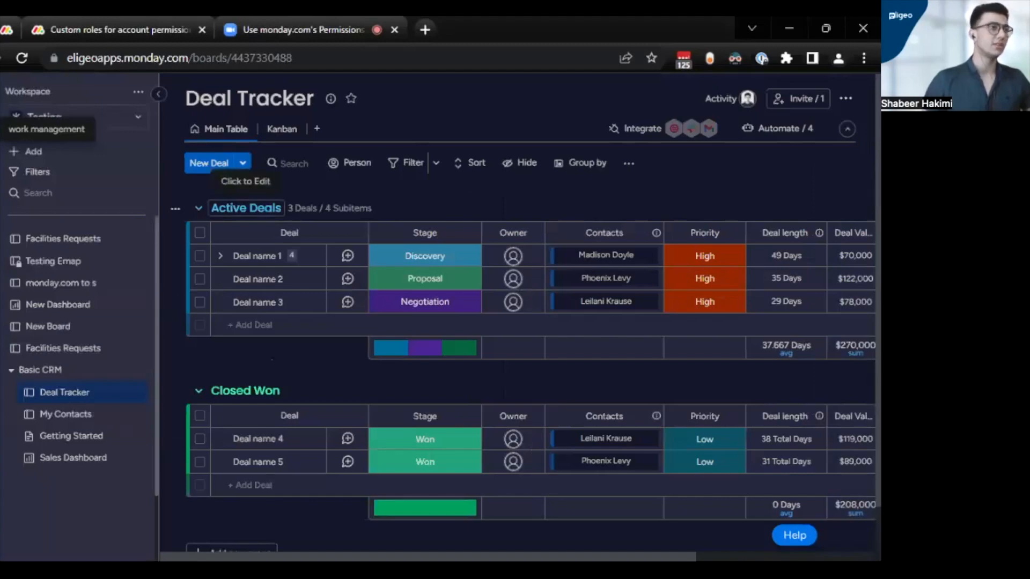
{"action": "left_click", "coordinate": [245, 208]}
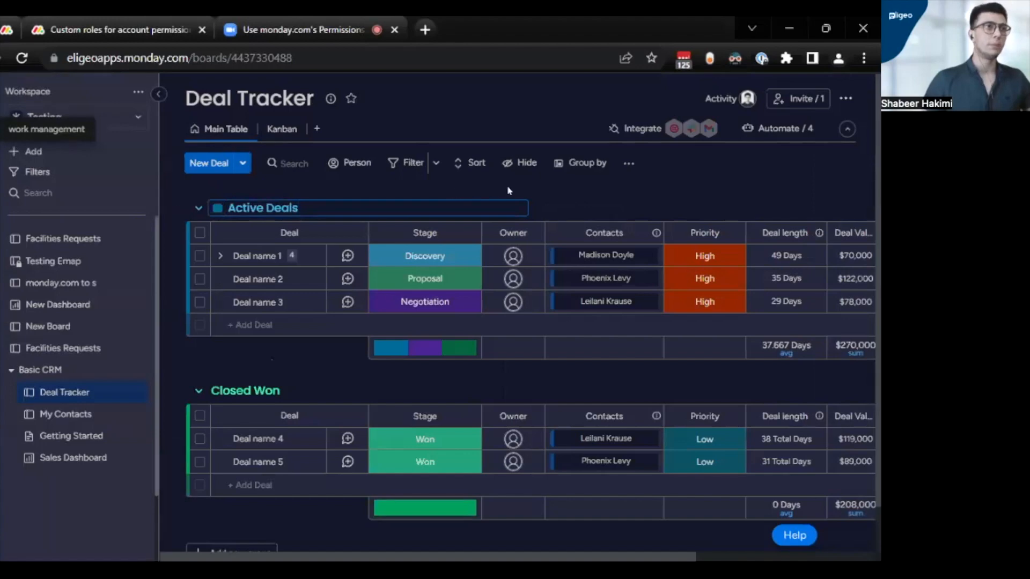
{"action": "left_click", "coordinate": [590, 195]}
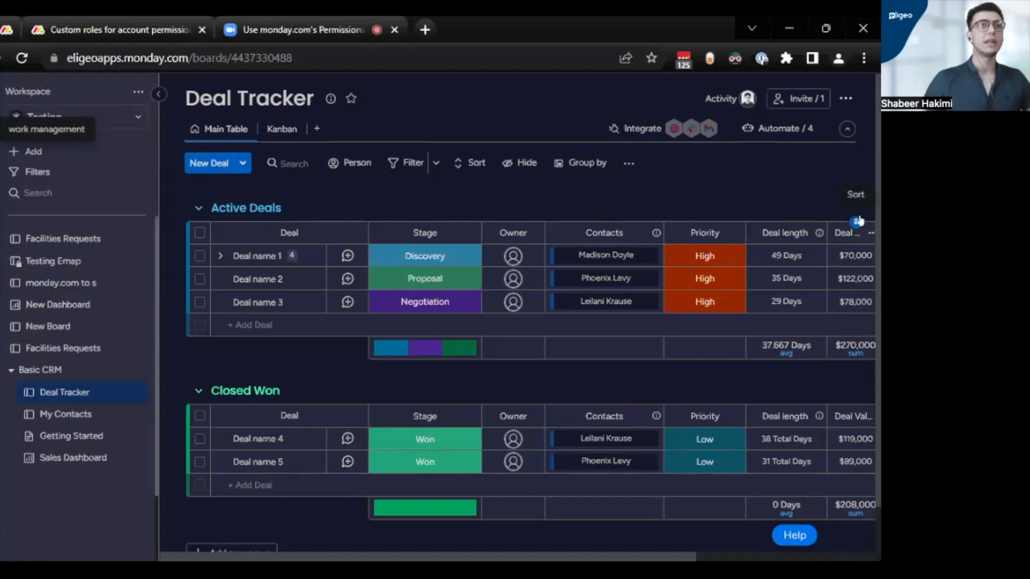
- Try the Only edit items or subitems that users are assigned to option in the board permissions and close without saving
{"action": "left_click", "coordinate": [846, 98]}
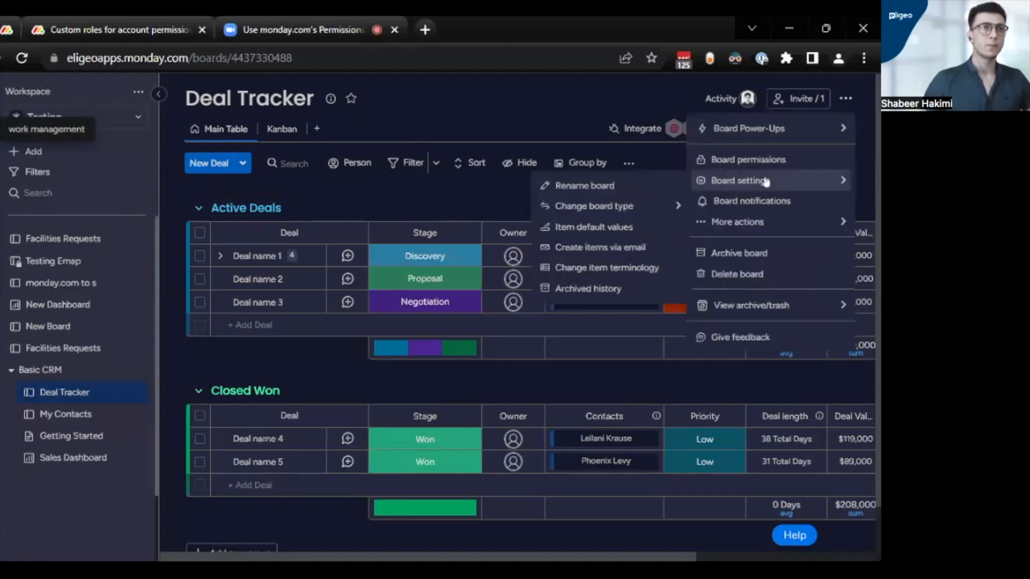
{"action": "left_click", "coordinate": [771, 162]}
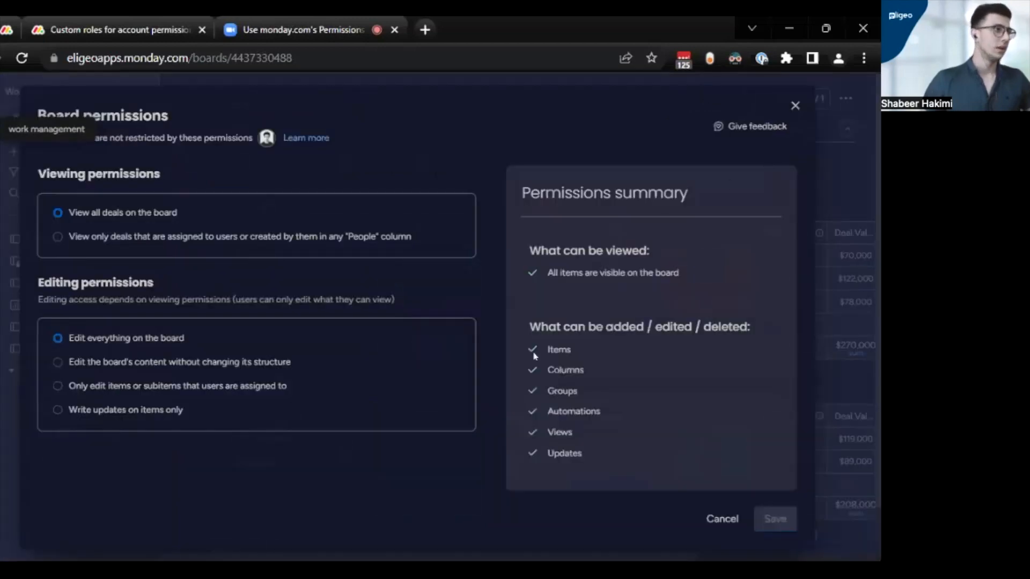
{"action": "left_click", "coordinate": [200, 387]}
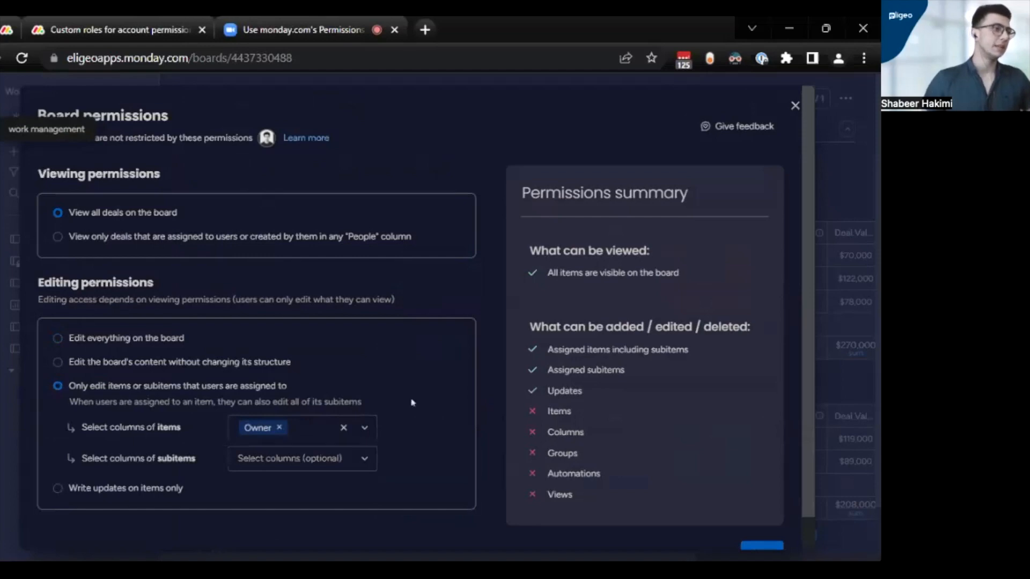
{"action": "scroll", "coordinate": [412, 403], "scroll_direction": "down", "scroll_amount": 1}
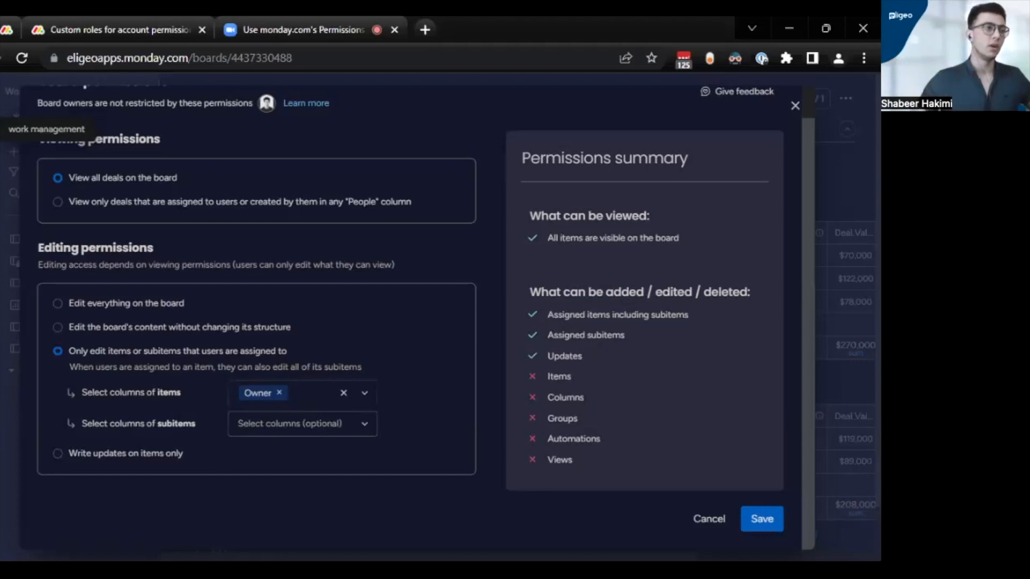
{"action": "left_click", "coordinate": [795, 106]}
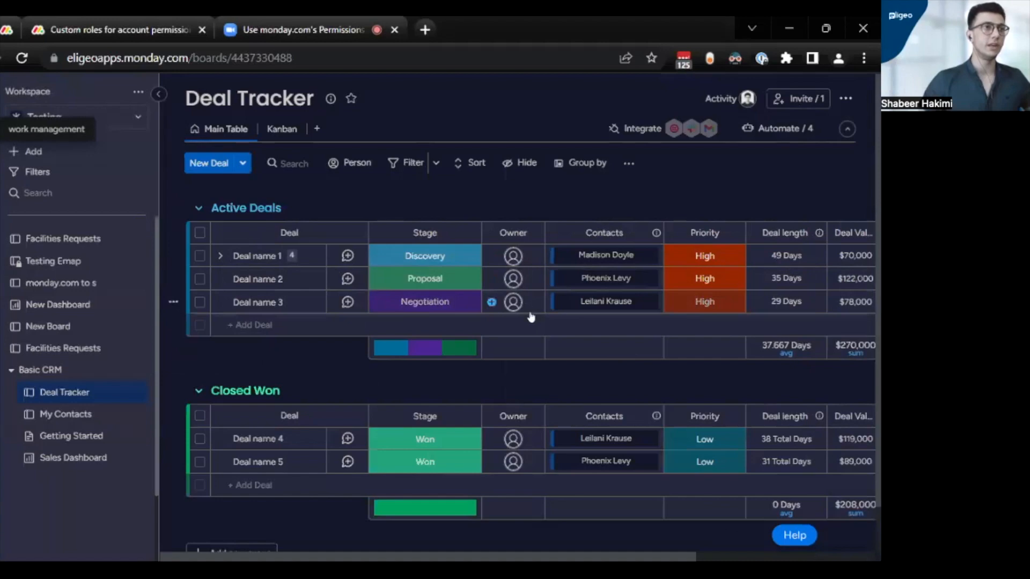
- Review the item and subitem column choices under the assigned-only editing permission, closing the dialog without saving
{"action": "left_click", "coordinate": [846, 99]}
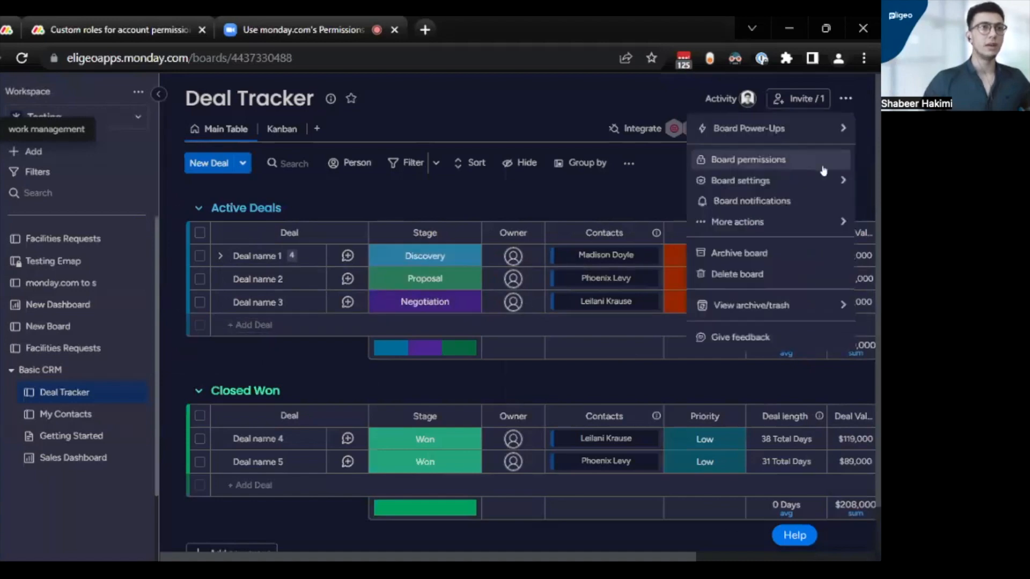
{"action": "left_click", "coordinate": [780, 169]}
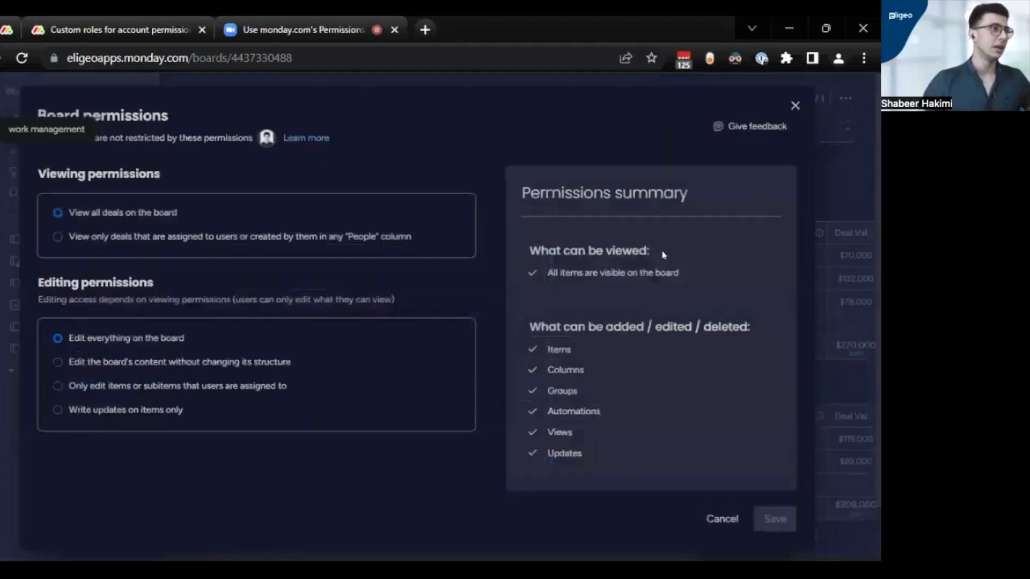
{"action": "left_click", "coordinate": [130, 397]}
{"action": "scroll", "coordinate": [131, 388], "scroll_direction": "down", "scroll_amount": 1}
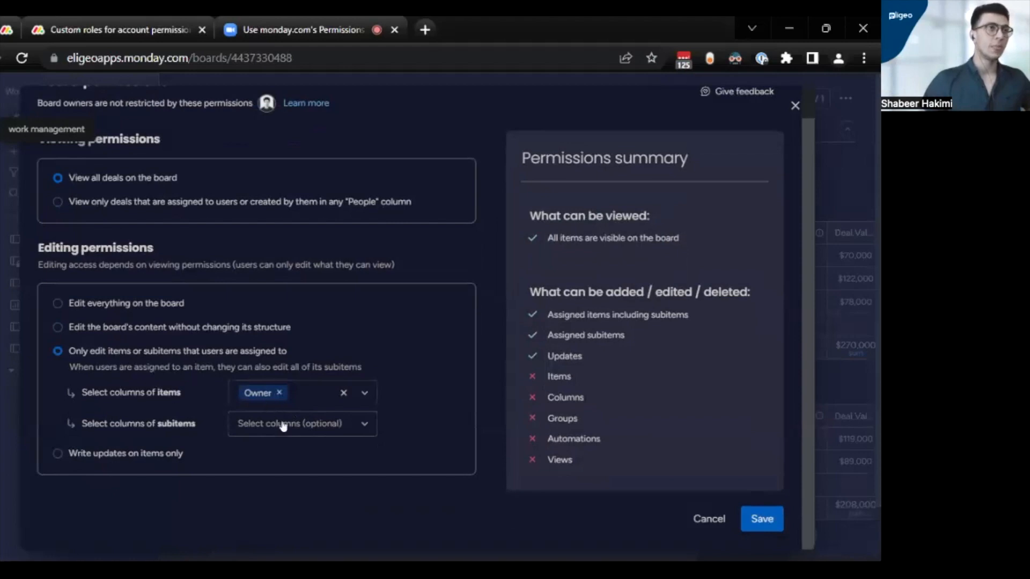
{"action": "left_click", "coordinate": [795, 105]}
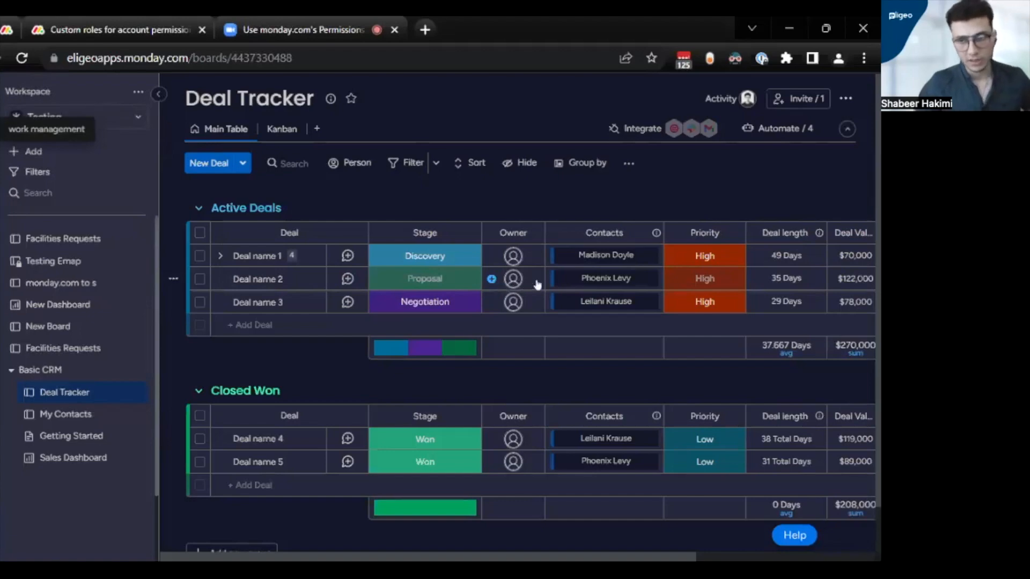
- Restrict the board's editing permissions to Write updates on items only, save, and briefly view the Deal name 1 item card
{"action": "left_click", "coordinate": [852, 100]}
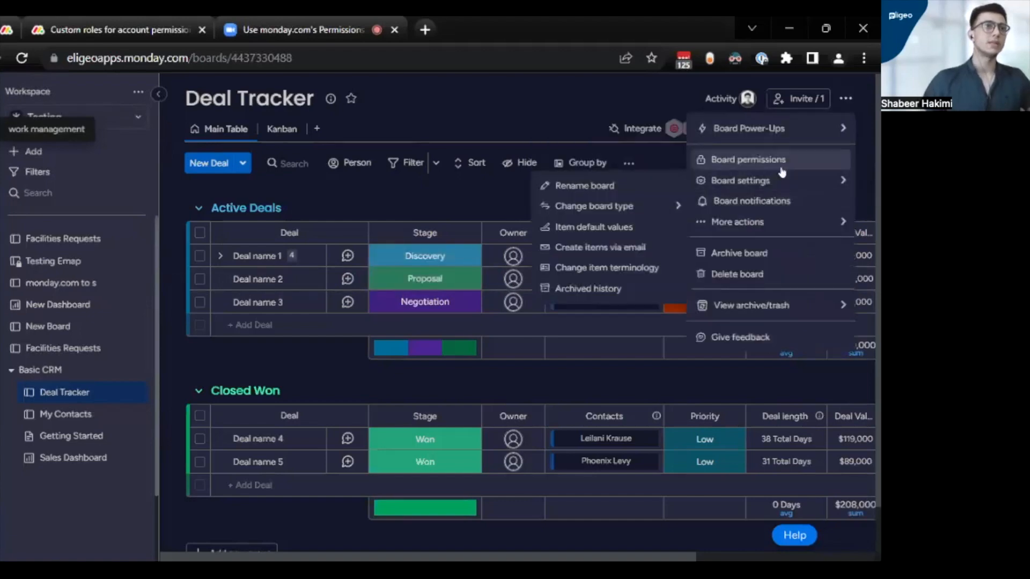
{"action": "left_click", "coordinate": [782, 170]}
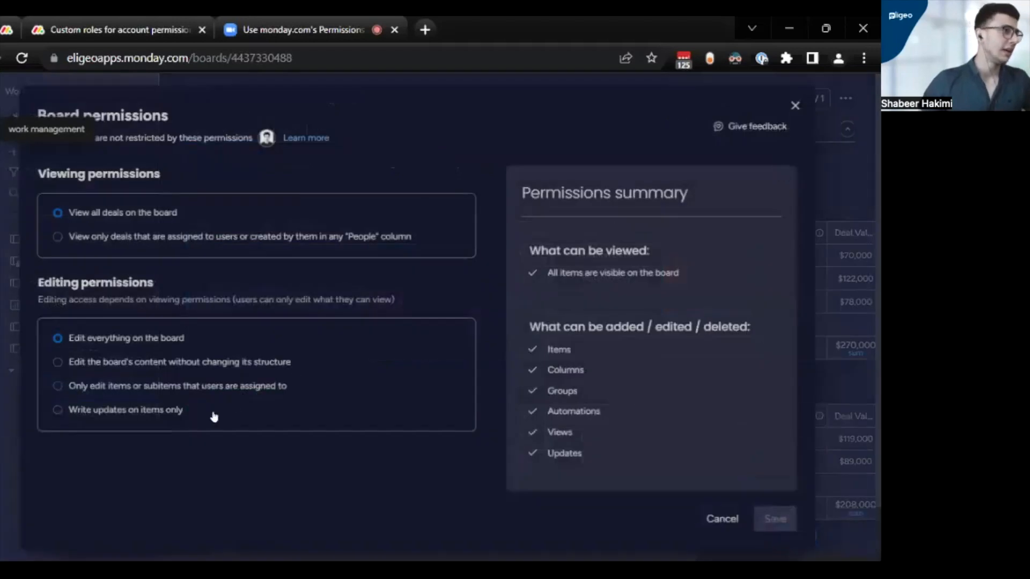
{"action": "left_click", "coordinate": [123, 410]}
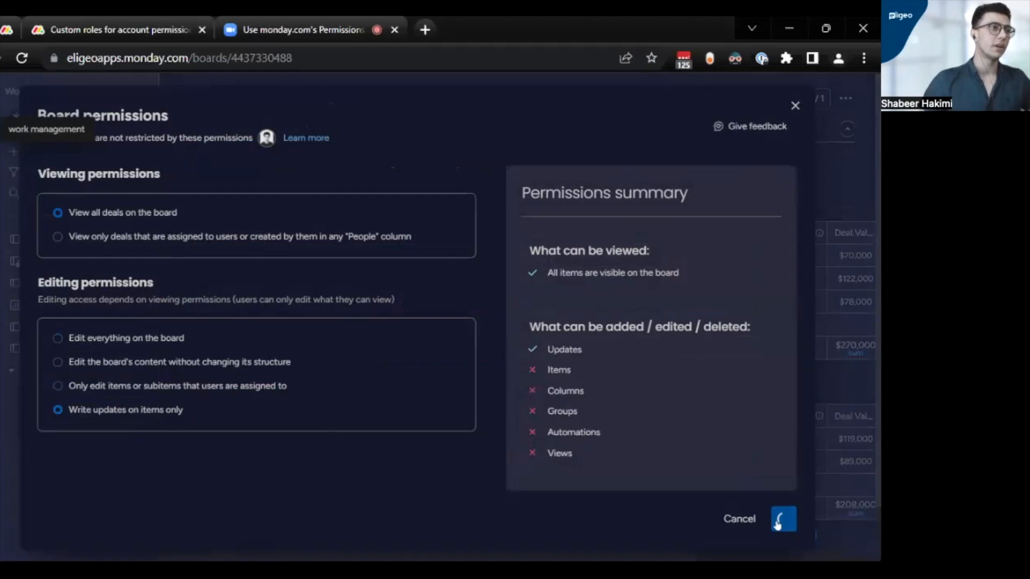
{"action": "left_click", "coordinate": [784, 518]}
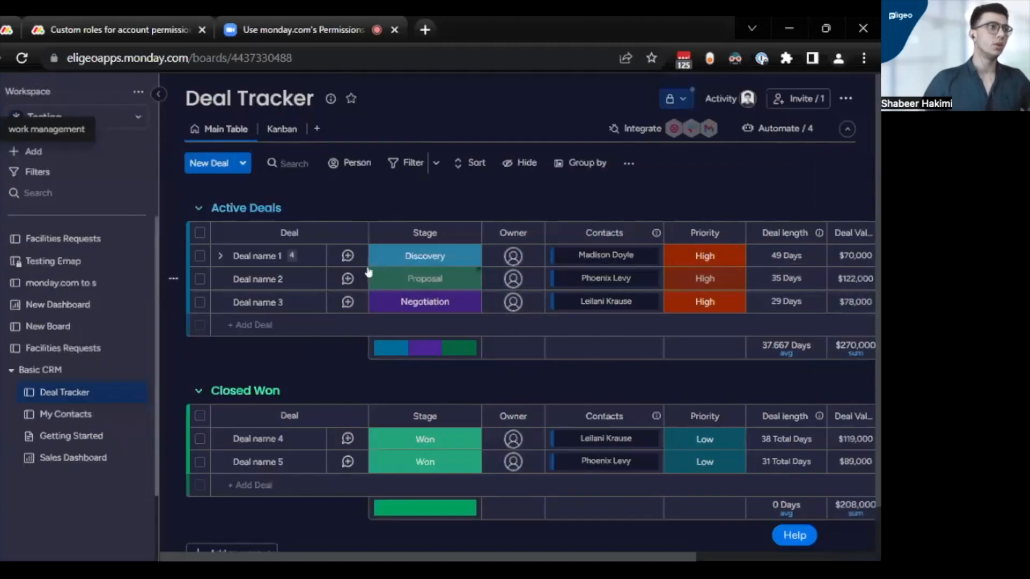
{"action": "left_click", "coordinate": [347, 256]}
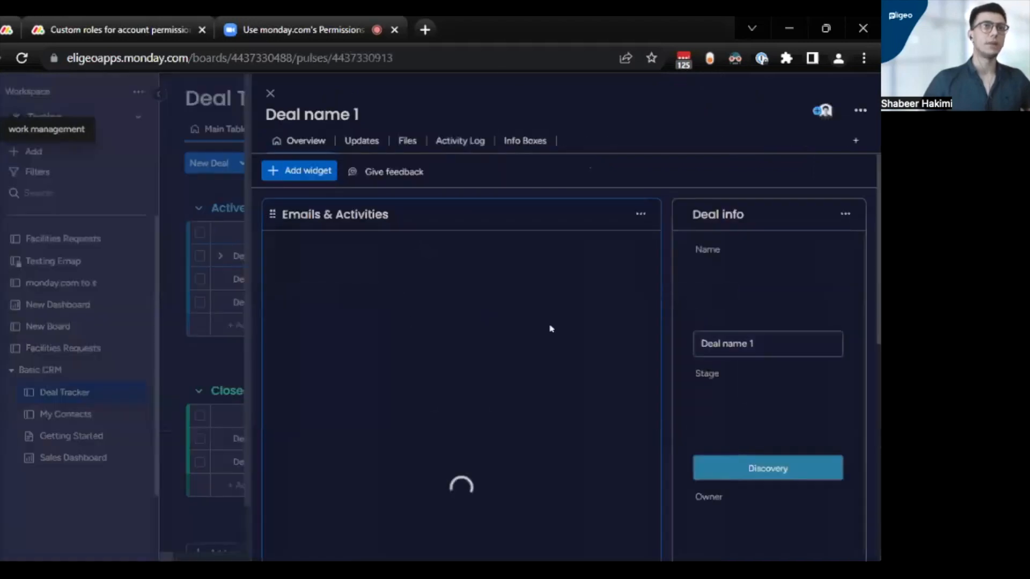
{"action": "left_click", "coordinate": [271, 95]}
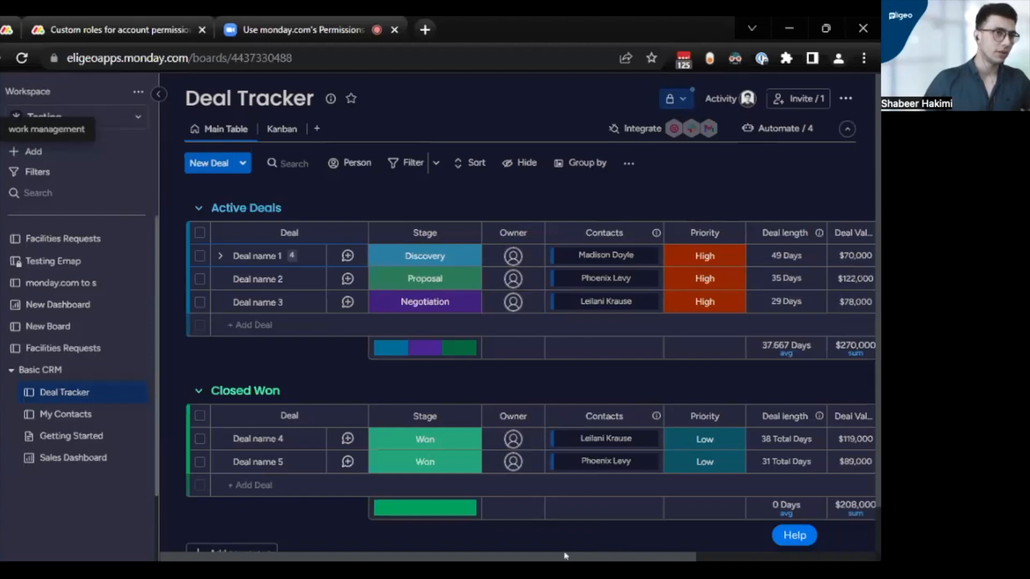
- Add a Numbers column to the Deal Tracker board after the Deal creation date column
{"action": "left_click_drag", "start_coordinate": [617, 561], "coordinate": [798, 561]}
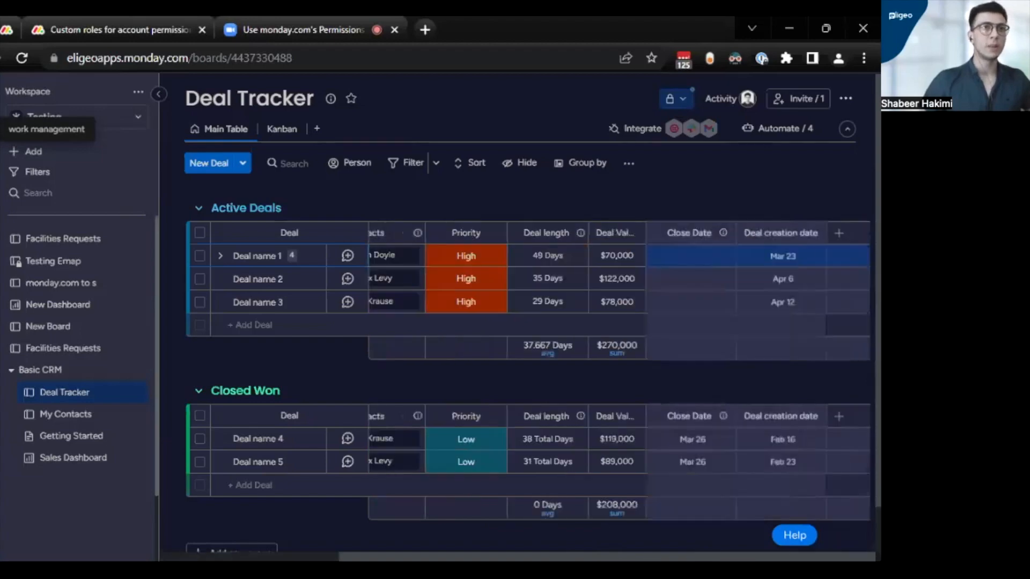
{"action": "left_click", "coordinate": [837, 235]}
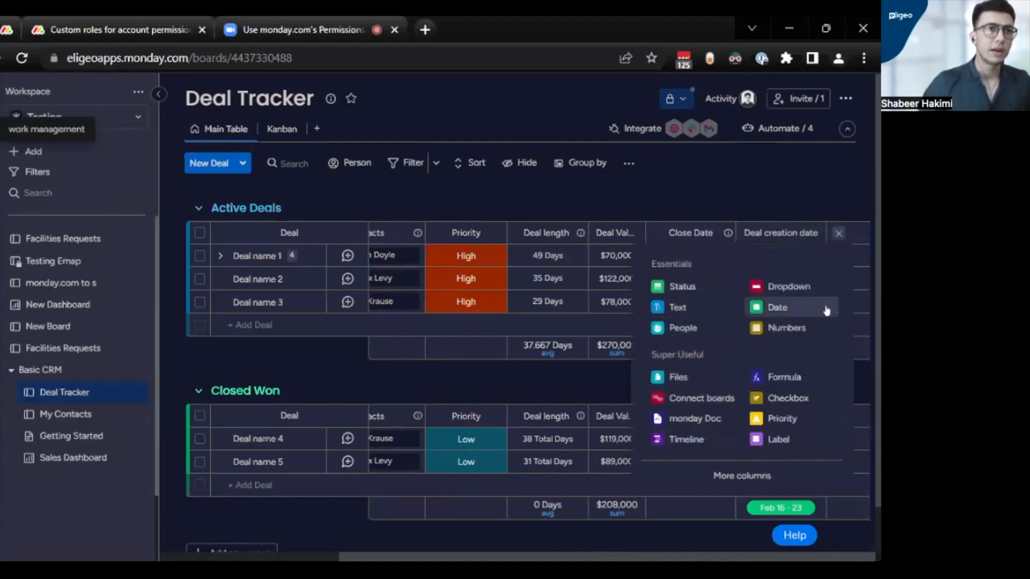
{"action": "left_click", "coordinate": [796, 326]}
- Fill the Numbers column with 1,212 for Deal name 1, 4,000 for Deal name 2 and 3,400 for Deal name 3
{"action": "left_click", "coordinate": [794, 256]}
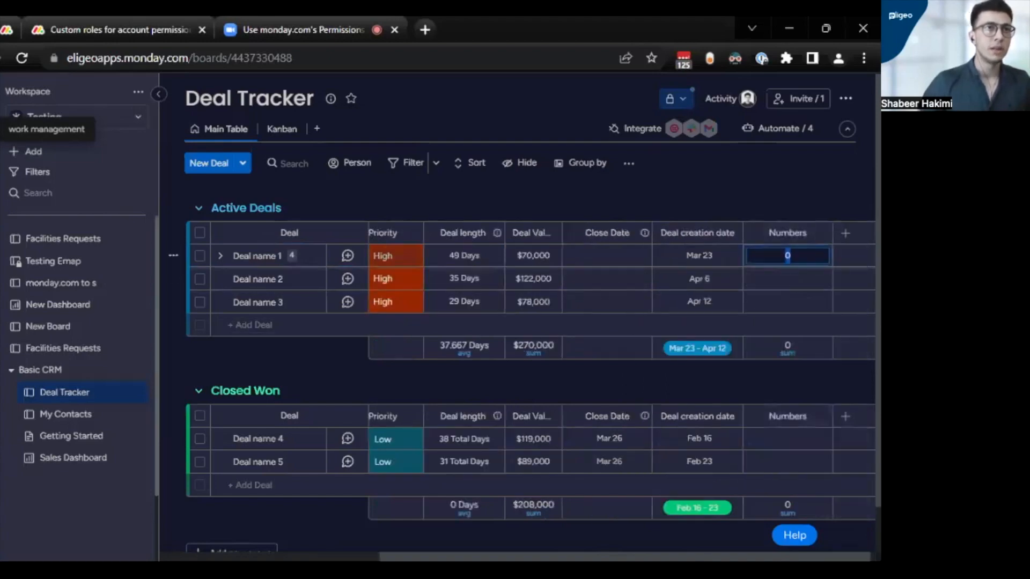
{"action": "type", "text": "1212"}
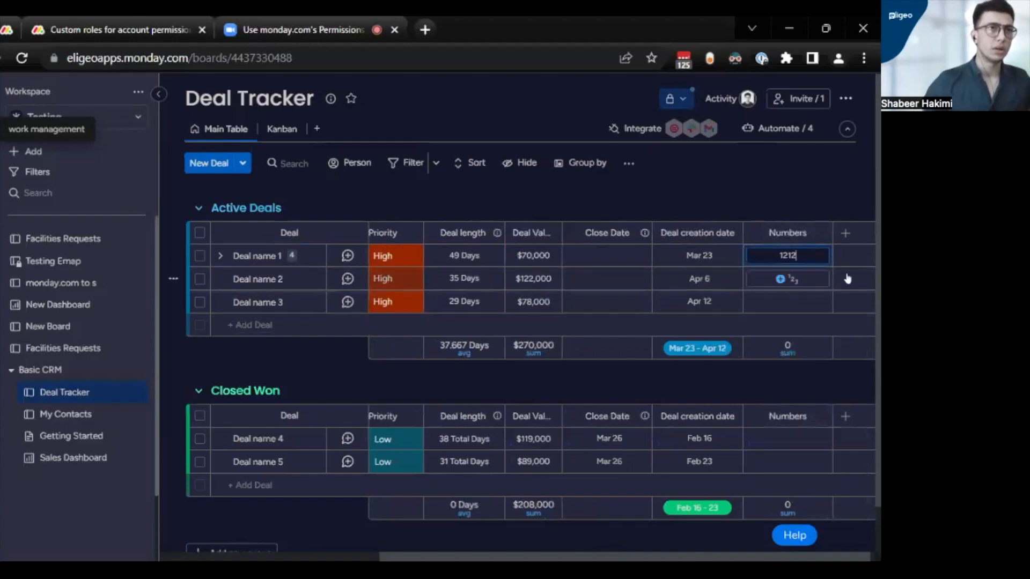
{"action": "left_click", "coordinate": [788, 279]}
{"action": "key", "text": "Return"}
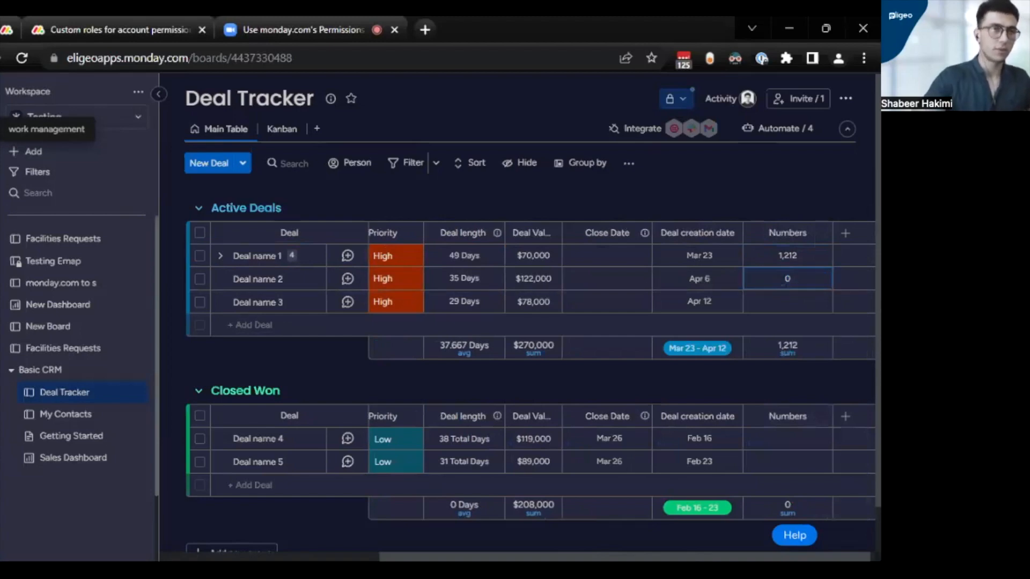
{"action": "left_click", "coordinate": [788, 279]}
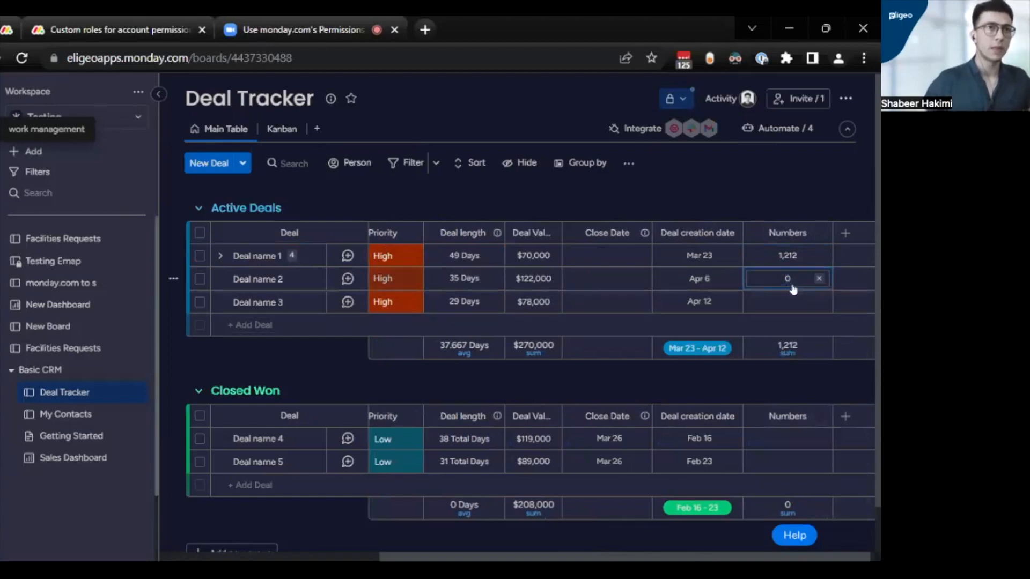
{"action": "type", "text": "4,00"}
{"action": "type", "text": "000"}
{"action": "left_click", "coordinate": [788, 302]}
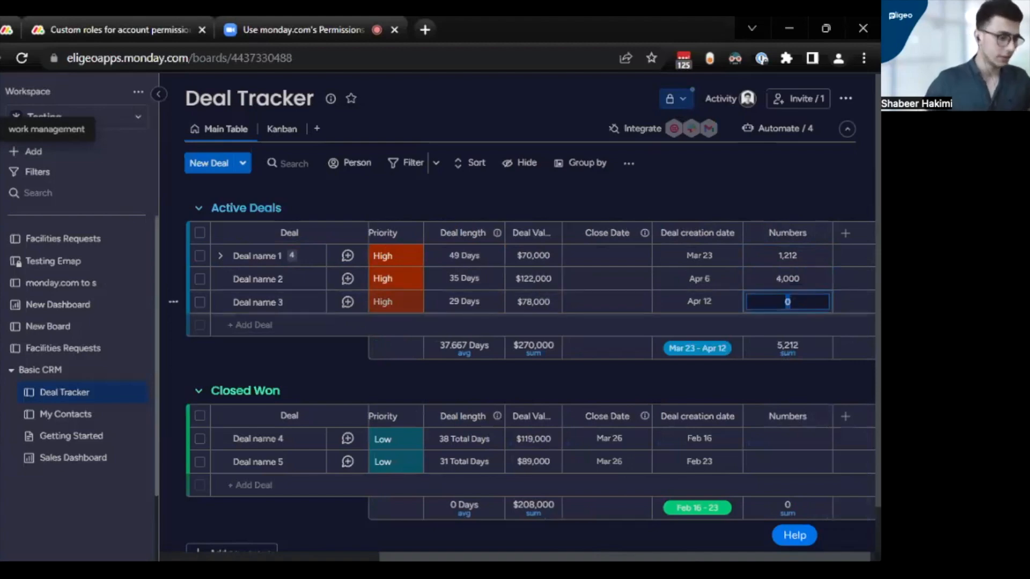
{"action": "type", "text": "3400"}
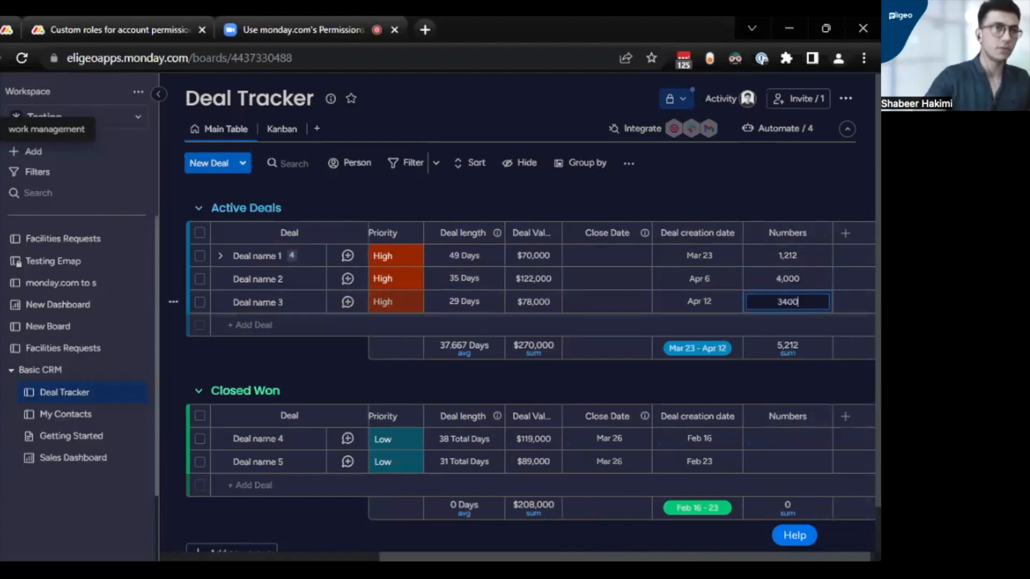
{"action": "left_click", "coordinate": [829, 183]}
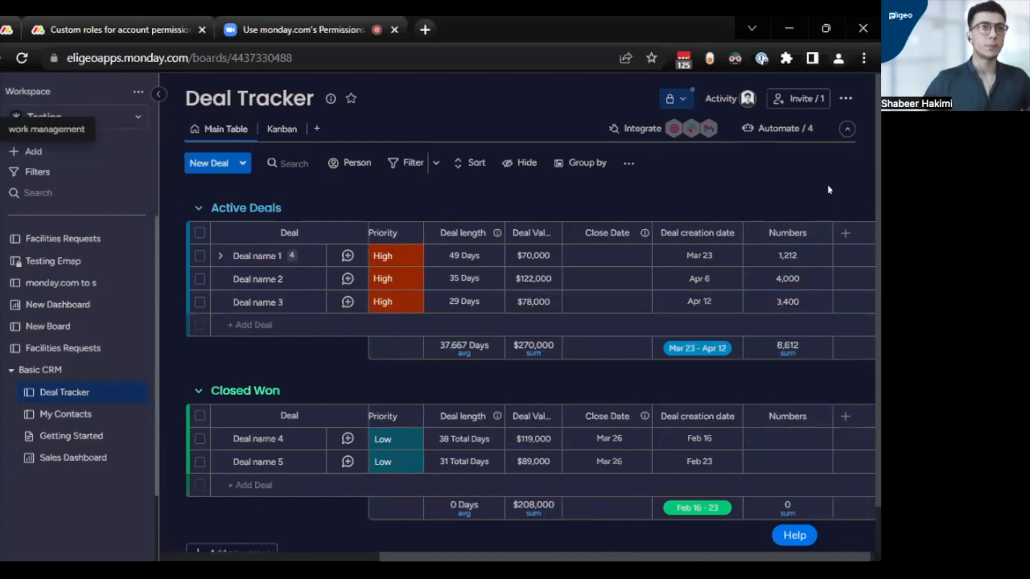
- Rename the Numbers column as Salary
{"action": "left_click", "coordinate": [808, 236]}
{"action": "key", "text": "BackSpace"}
{"action": "key", "text": "BackSpace"}
{"action": "key", "text": "BackSpace"}
{"action": "key", "text": "BackSpace"}
{"action": "key", "text": "BackSpace"}
{"action": "key", "text": "BackSpace"}
{"action": "key", "text": "BackSpace"}
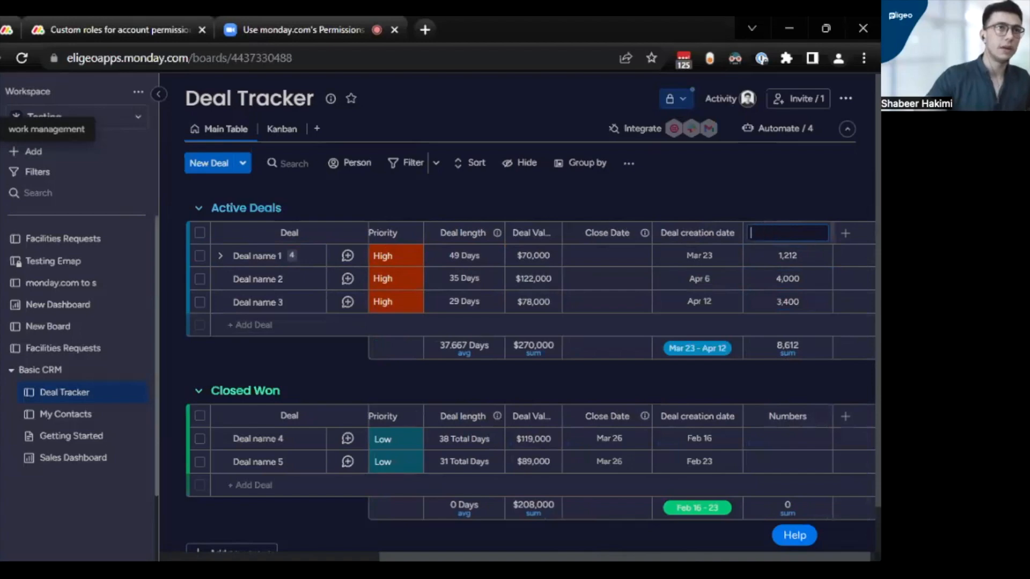
{"action": "type", "text": "Salary"}
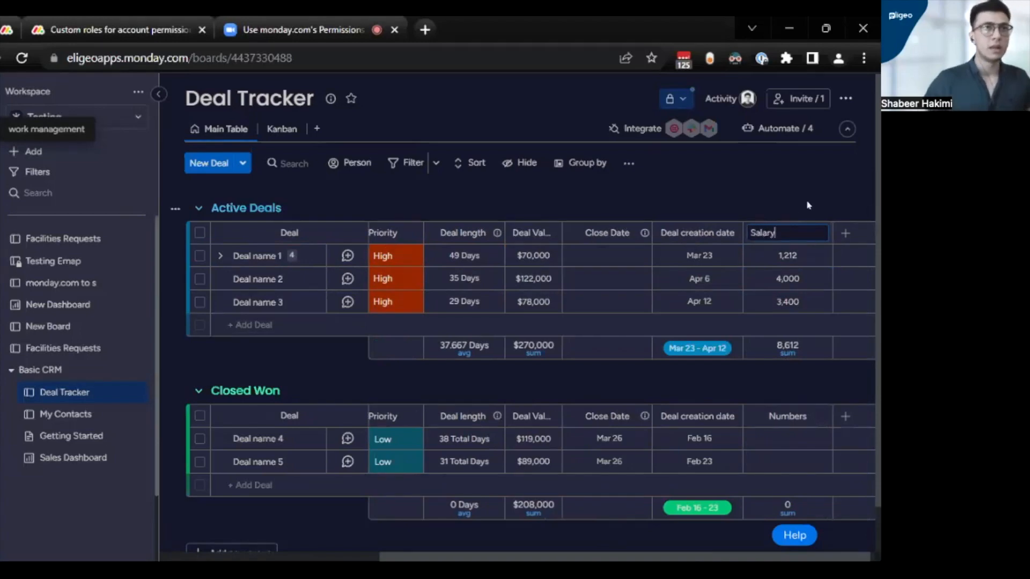
{"action": "key", "text": "Return"}
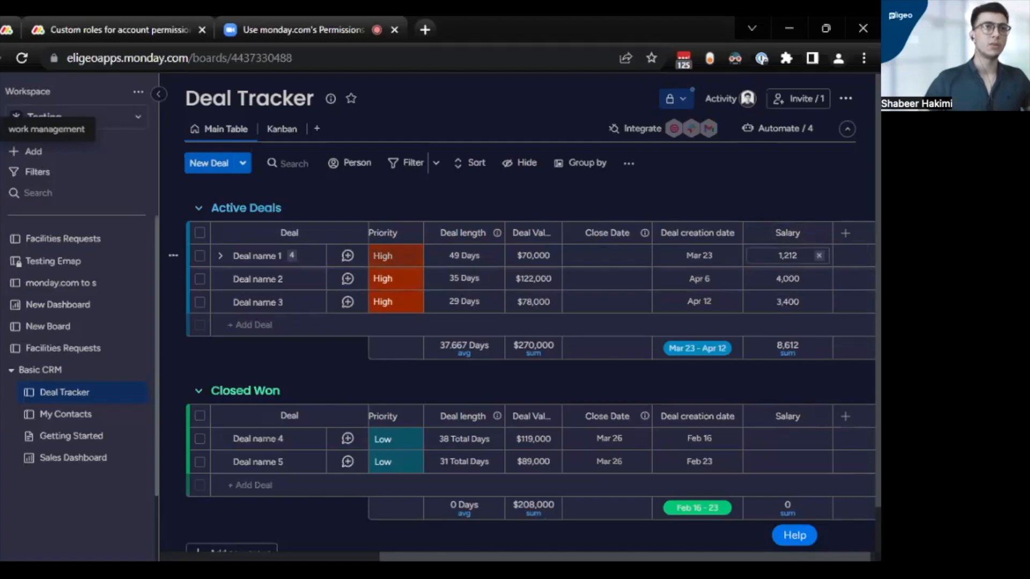
- Restrict viewing of the Salary column and add a second person by name to those who can view it
{"action": "left_click", "coordinate": [822, 234]}
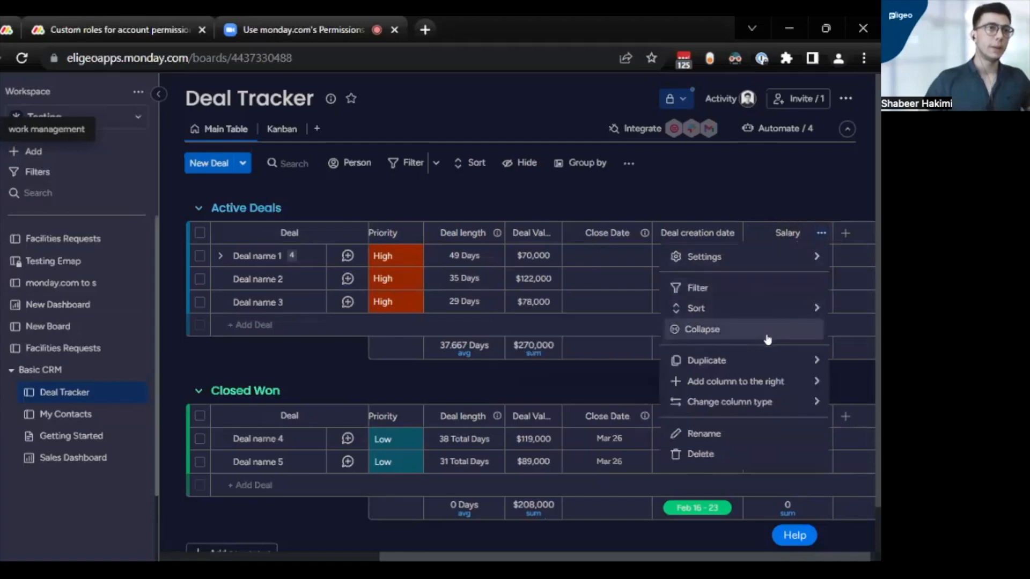
{"action": "mouse_move", "coordinate": [743, 255]}
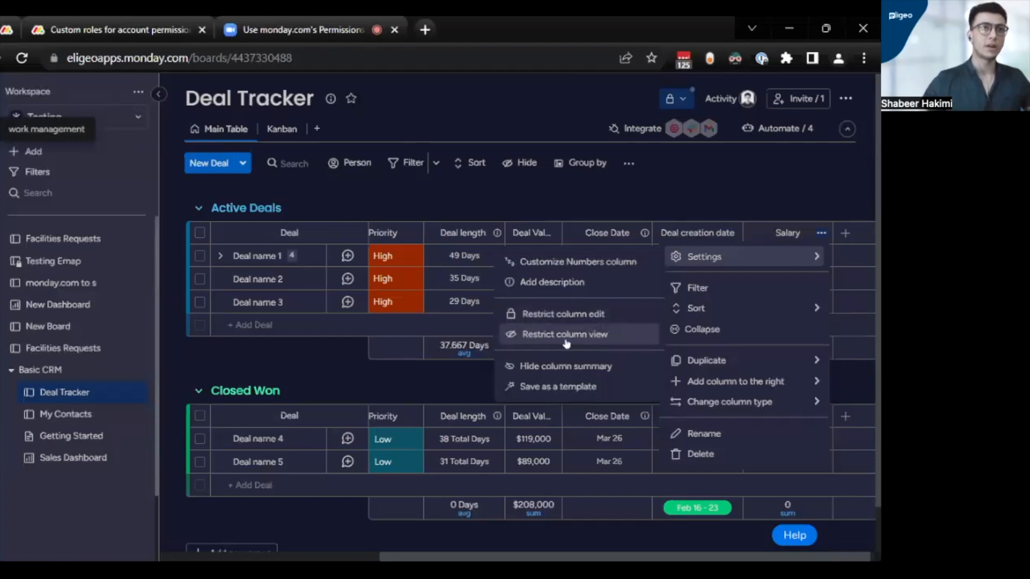
{"action": "left_click", "coordinate": [552, 336]}
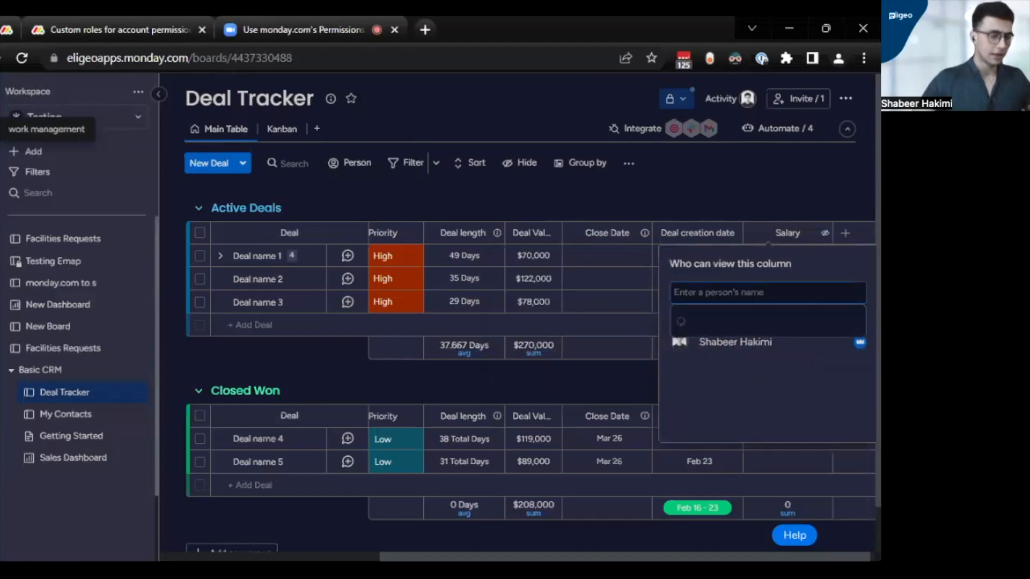
{"action": "type", "text": "rashi"}
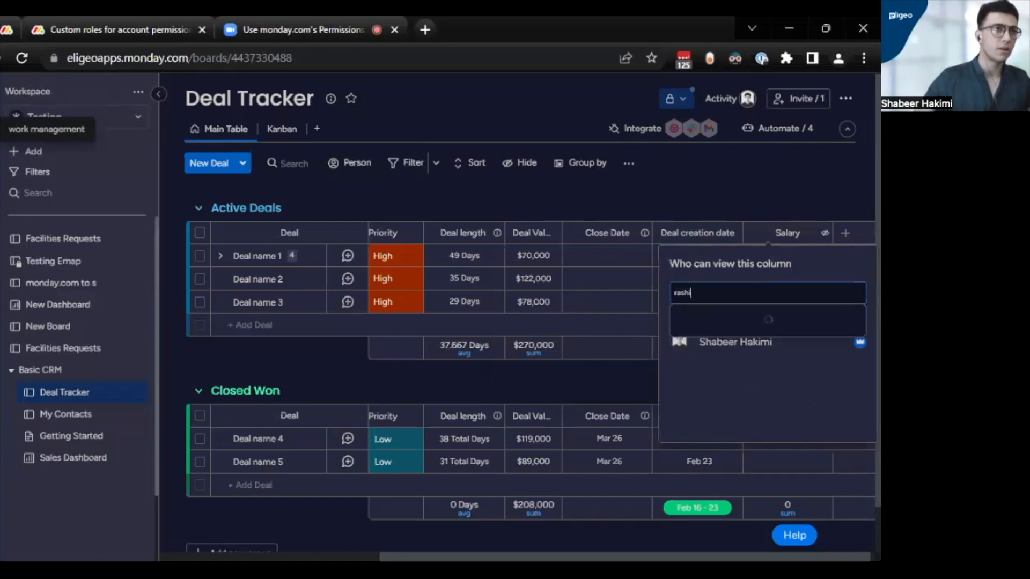
{"action": "left_click", "coordinate": [733, 339]}
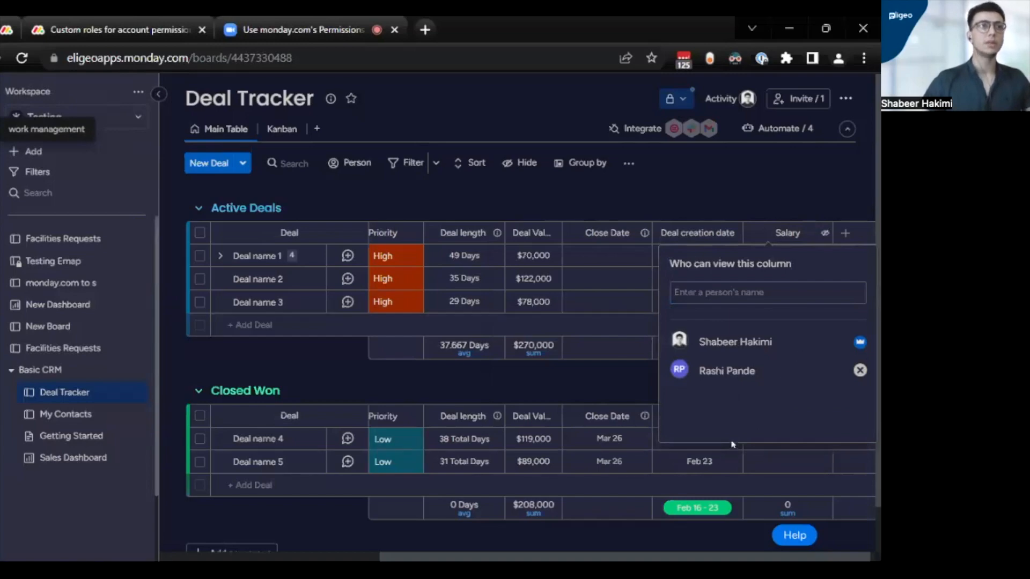
{"action": "left_click", "coordinate": [750, 170]}
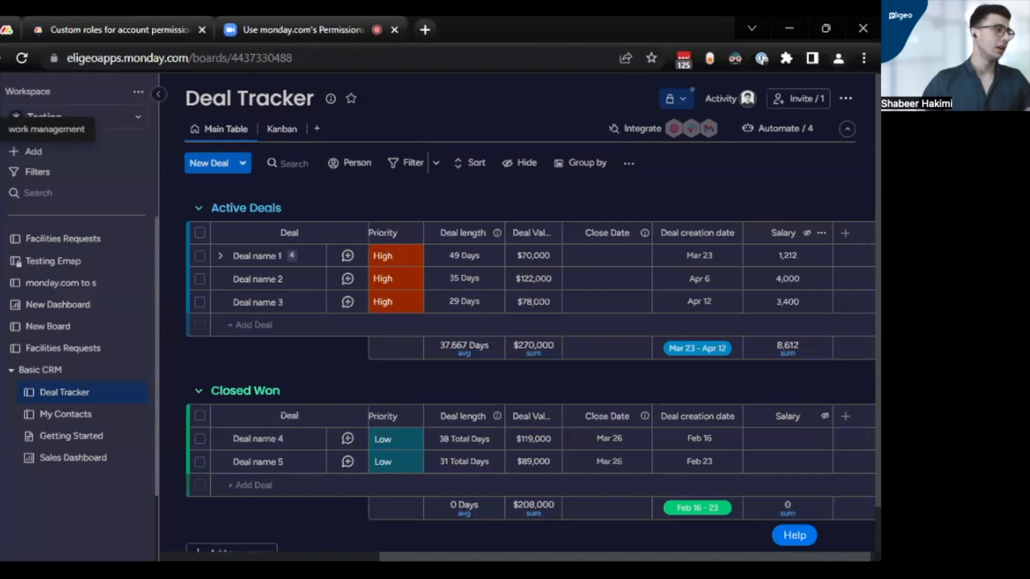
- Open the account administration's permission settings and disable Create automations / integrations for the Admin role
{"action": "left_click", "coordinate": [1, 538]}
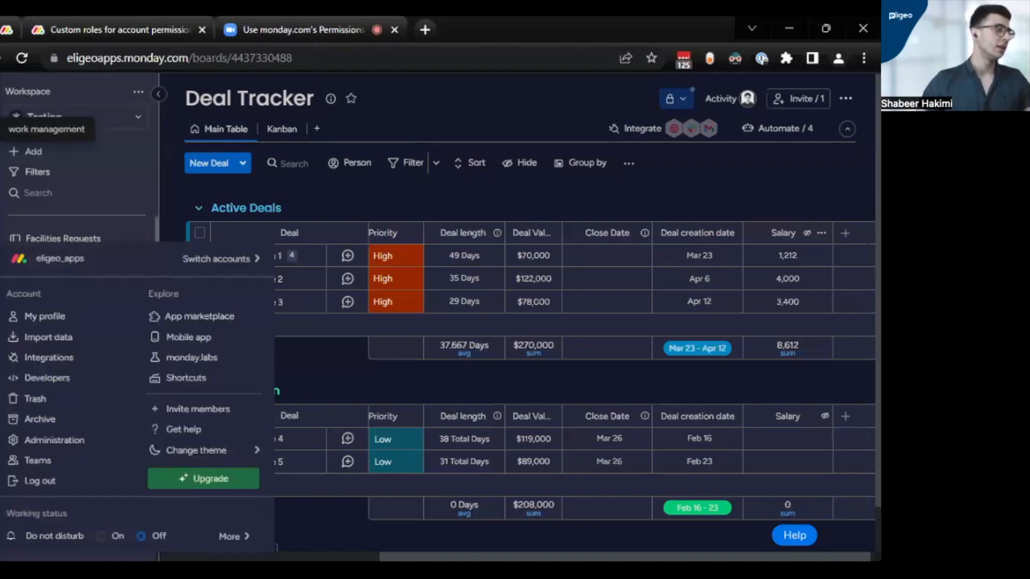
{"action": "left_click", "coordinate": [90, 442]}
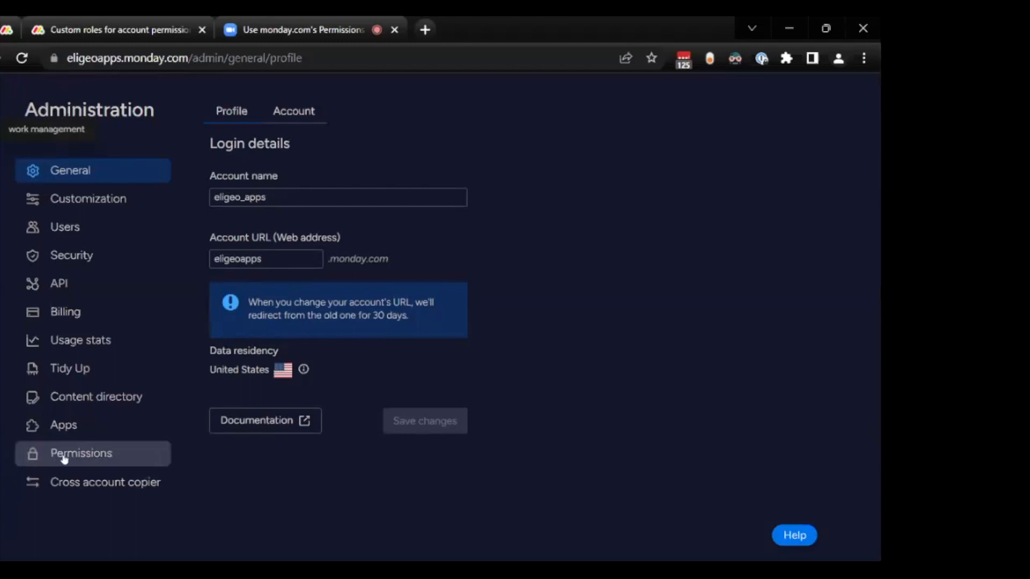
{"action": "left_click", "coordinate": [102, 463]}
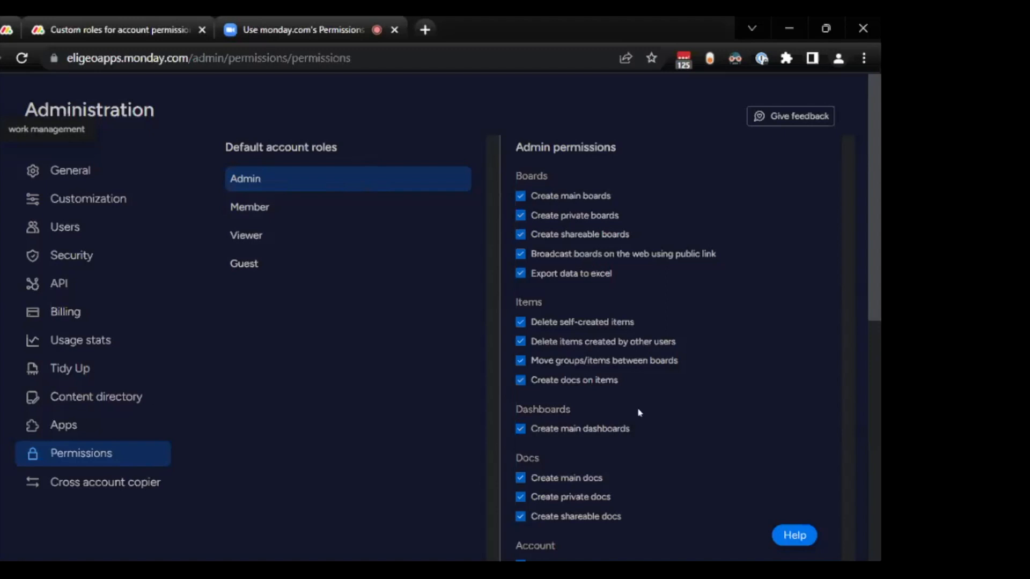
{"action": "scroll", "coordinate": [593, 441], "scroll_direction": "down", "scroll_amount": 3}
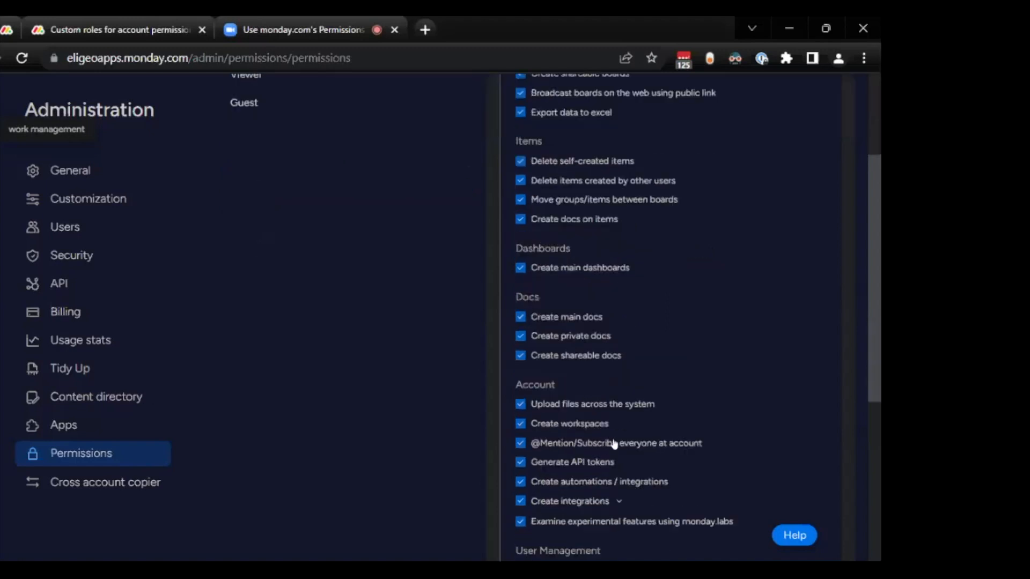
{"action": "left_click", "coordinate": [599, 483]}
- Review the remaining Admin permissions and display the permissions of the Member role
{"action": "scroll", "coordinate": [523, 490], "scroll_direction": "down", "scroll_amount": 5}
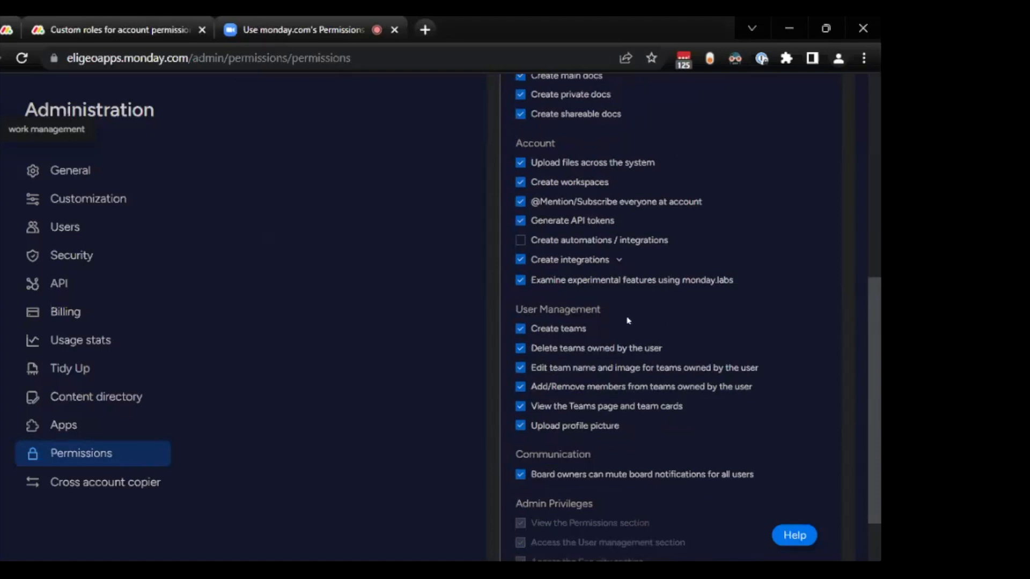
{"action": "scroll", "coordinate": [629, 321], "scroll_direction": "up", "scroll_amount": 8}
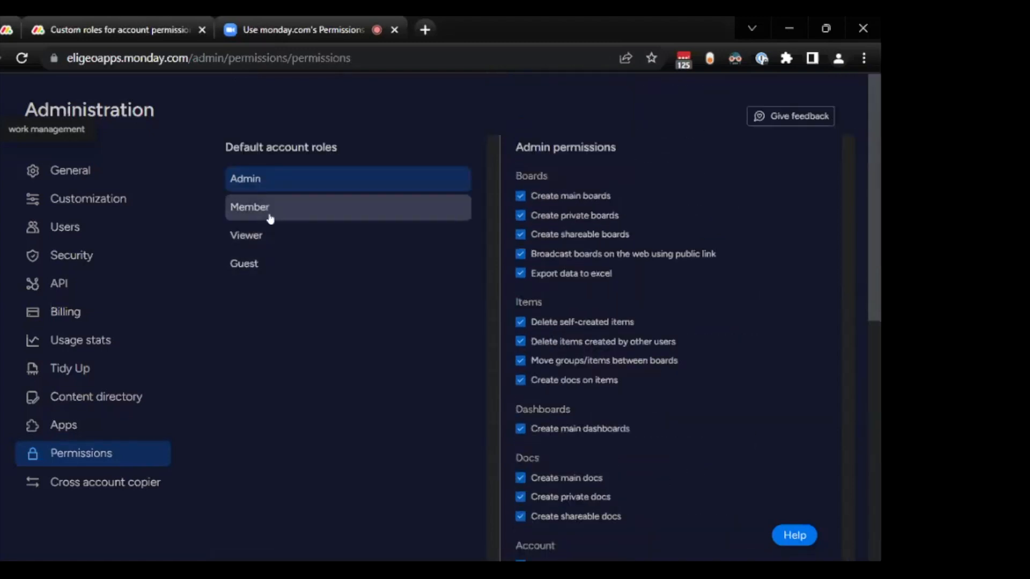
{"action": "left_click", "coordinate": [271, 217]}
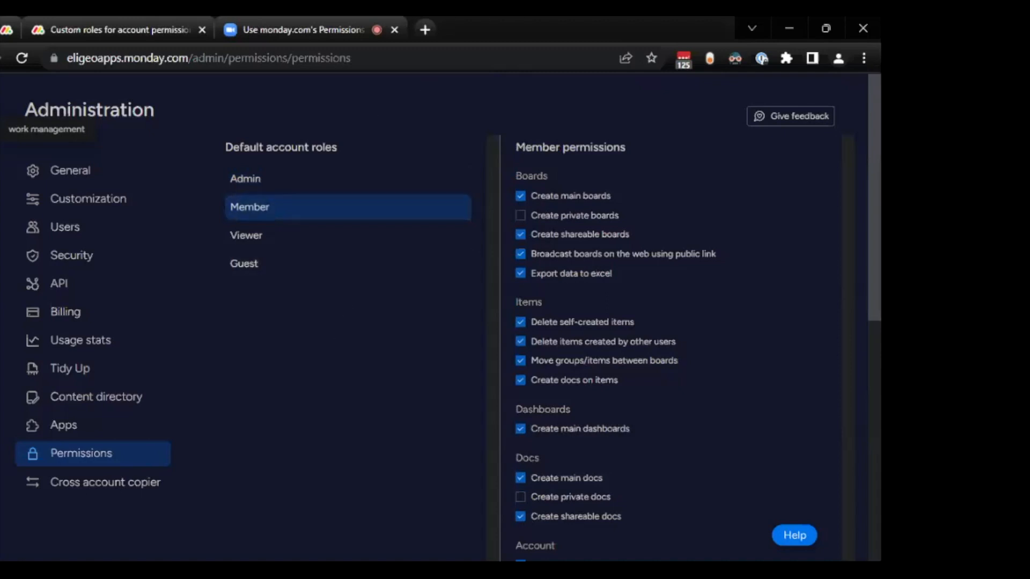
- Find a team member by first name in user management and examine the user types available for that account
{"action": "left_click", "coordinate": [122, 222]}
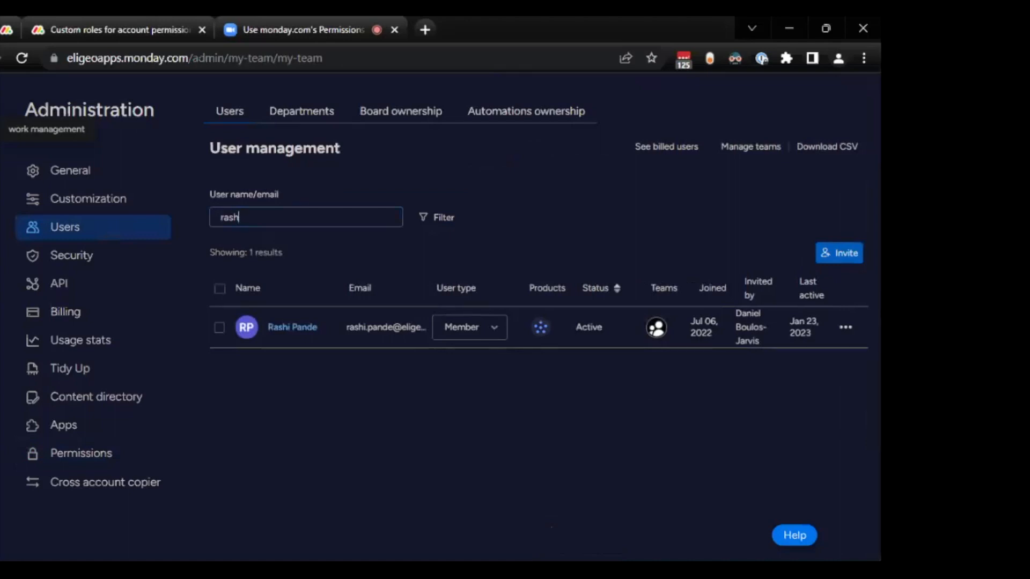
{"action": "type", "text": "i"}
{"action": "left_click", "coordinate": [495, 334]}
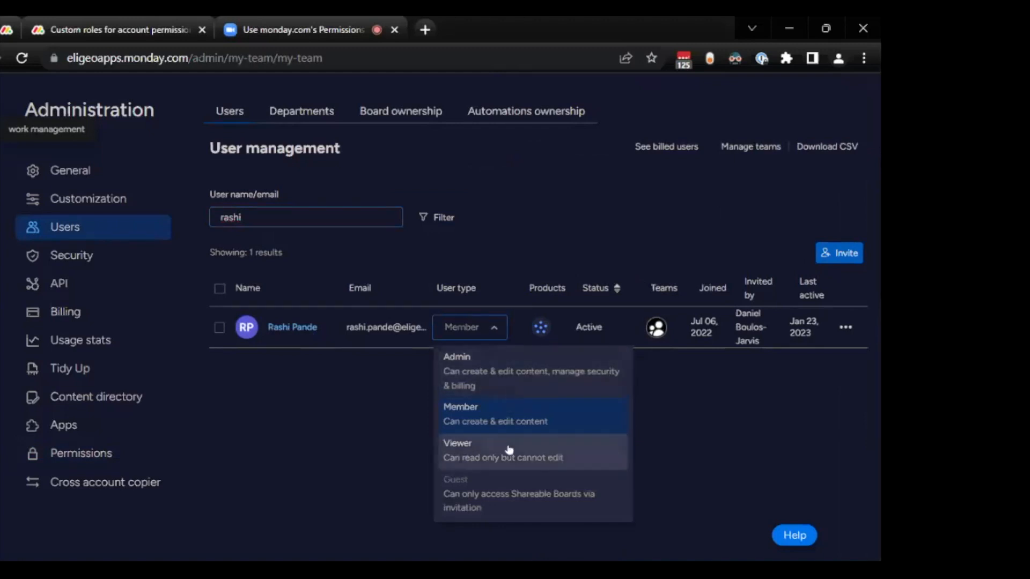
{"action": "mouse_move", "coordinate": [531, 490]}
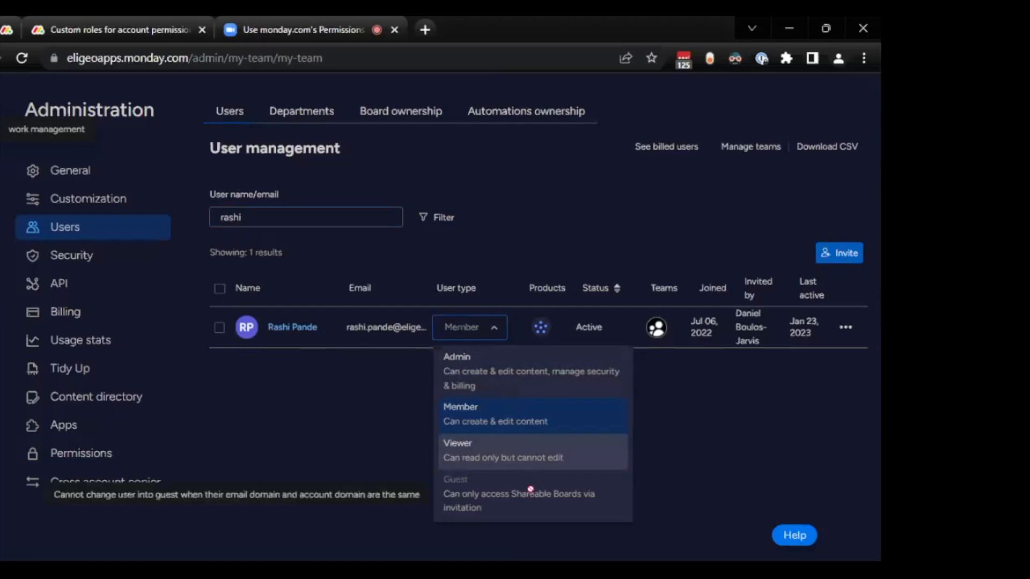